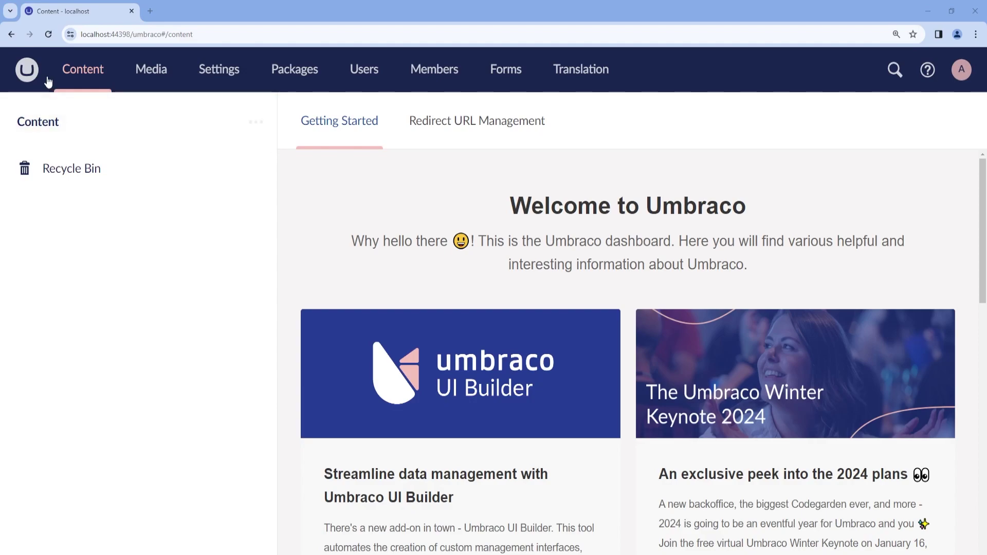
# After checking the installed version, start a document type with template named Home.
pyautogui.click(31, 76)
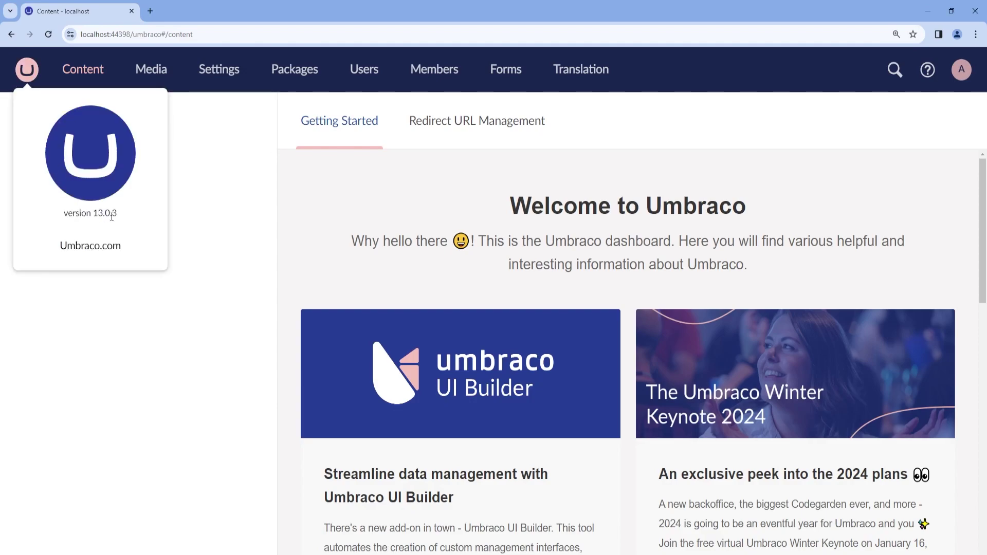
pyautogui.click(259, 217)
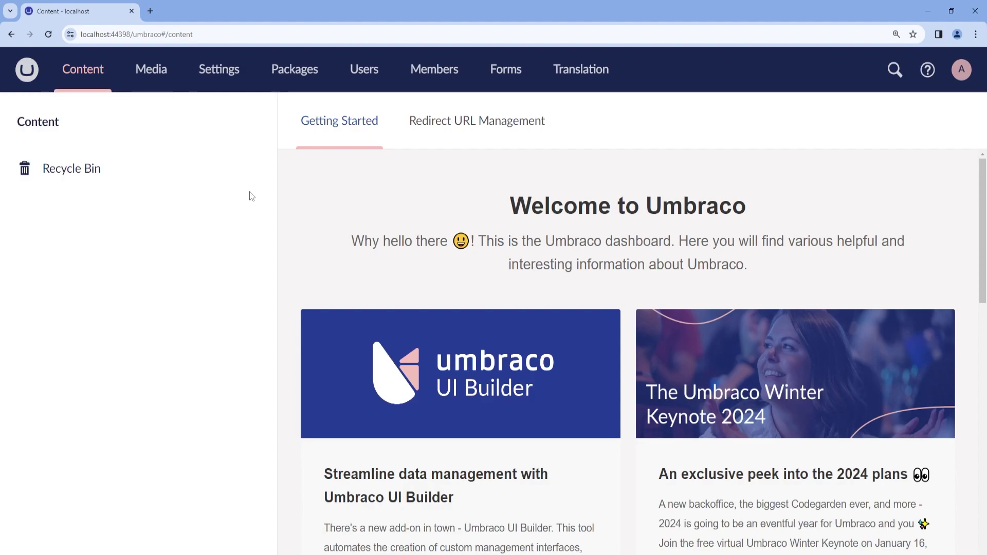
pyautogui.click(231, 78)
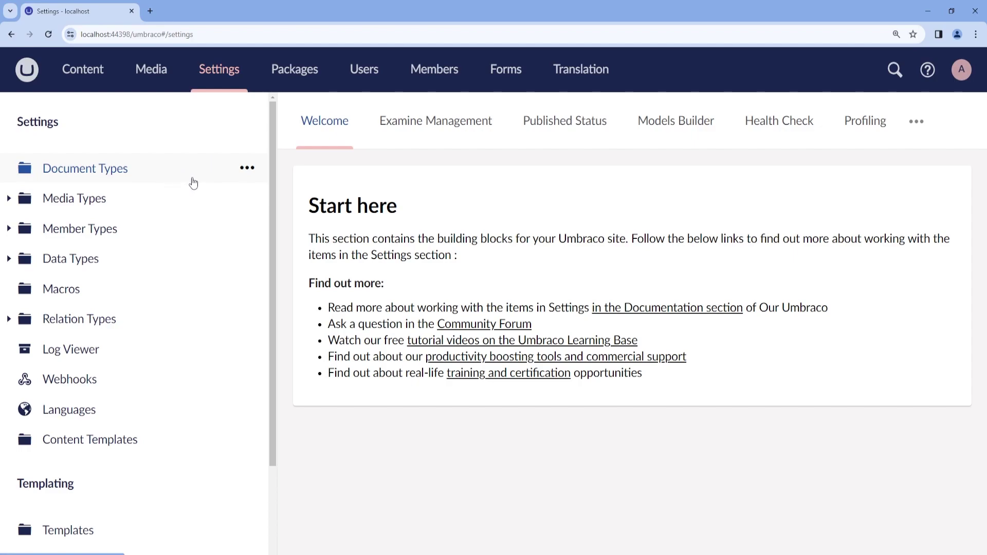
pyautogui.click(247, 169)
pyautogui.click(456, 241)
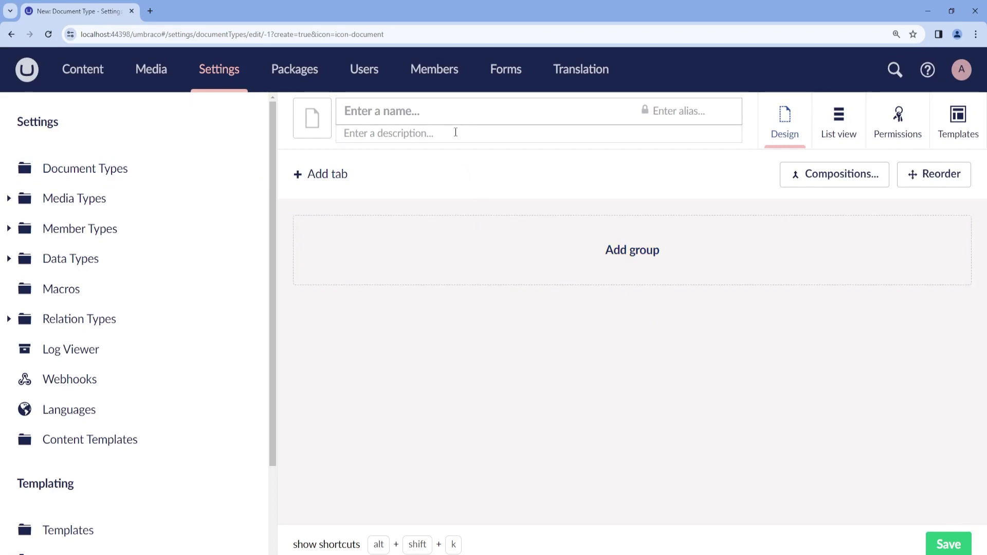
pyautogui.write('Home')
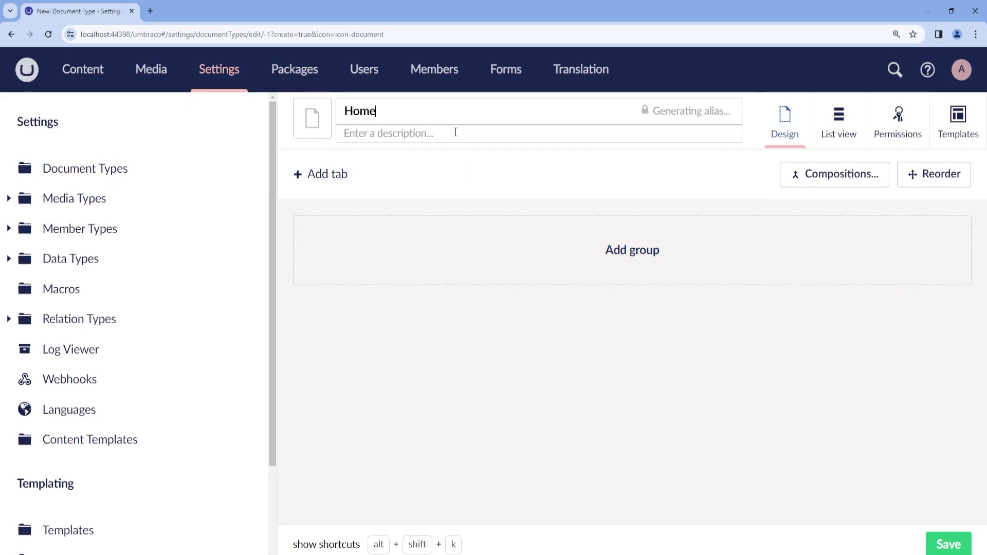
# Add a Content group with a Body property and pick its editor type.
pyautogui.click(463, 252)
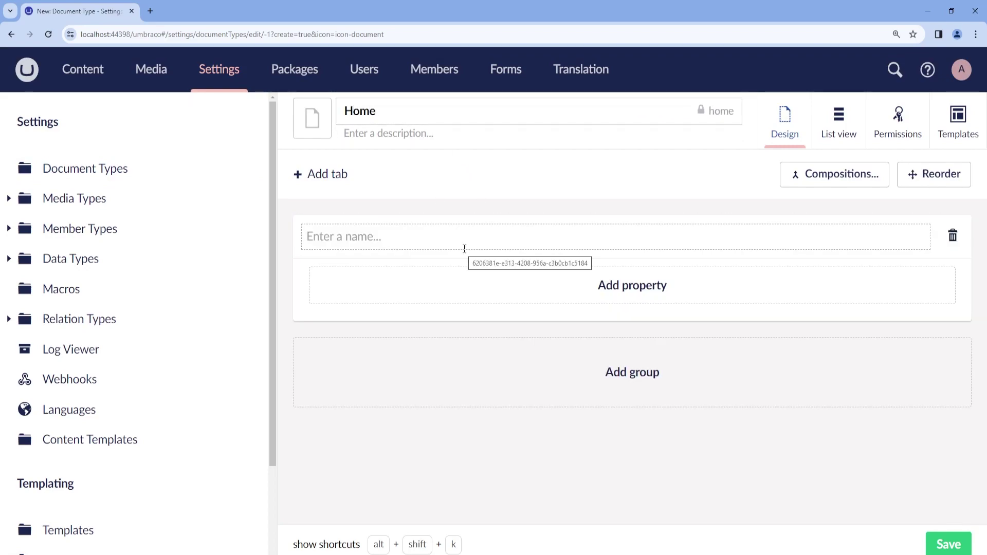
pyautogui.write('Content')
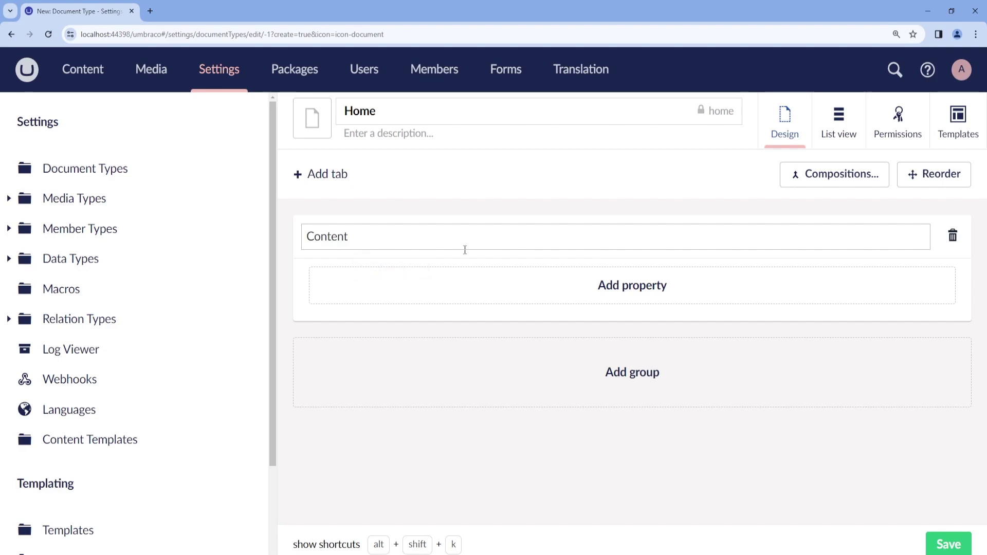
pyautogui.click(568, 290)
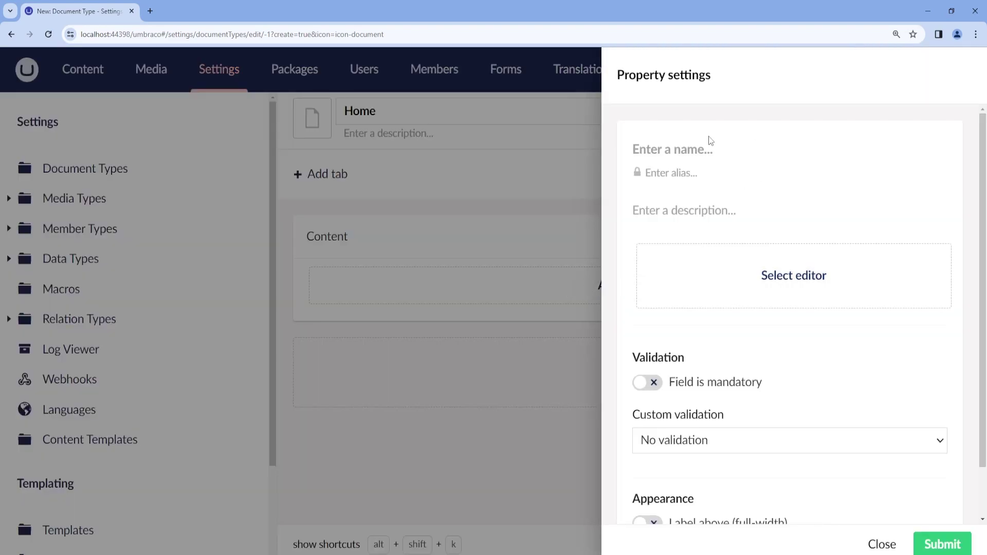
pyautogui.write('Body')
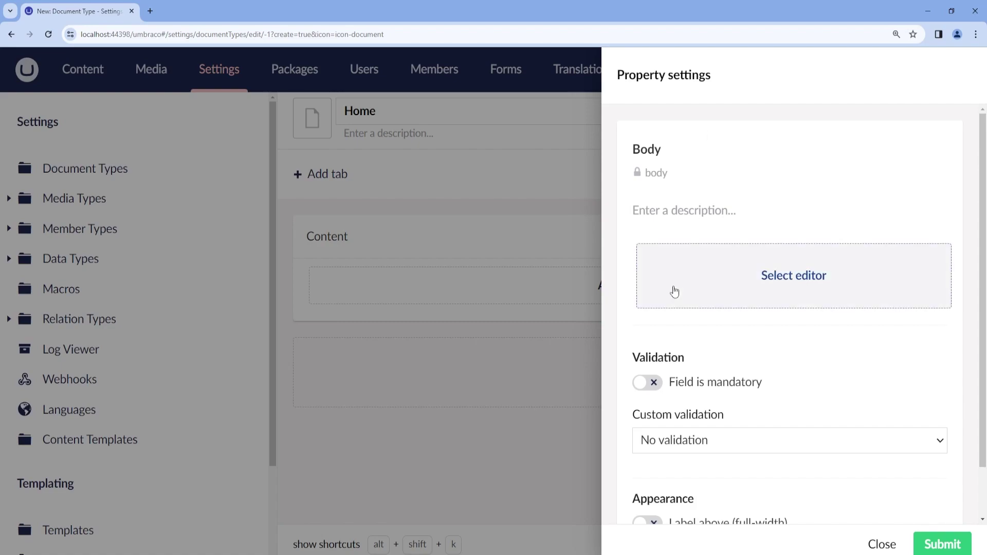
pyautogui.click(780, 272)
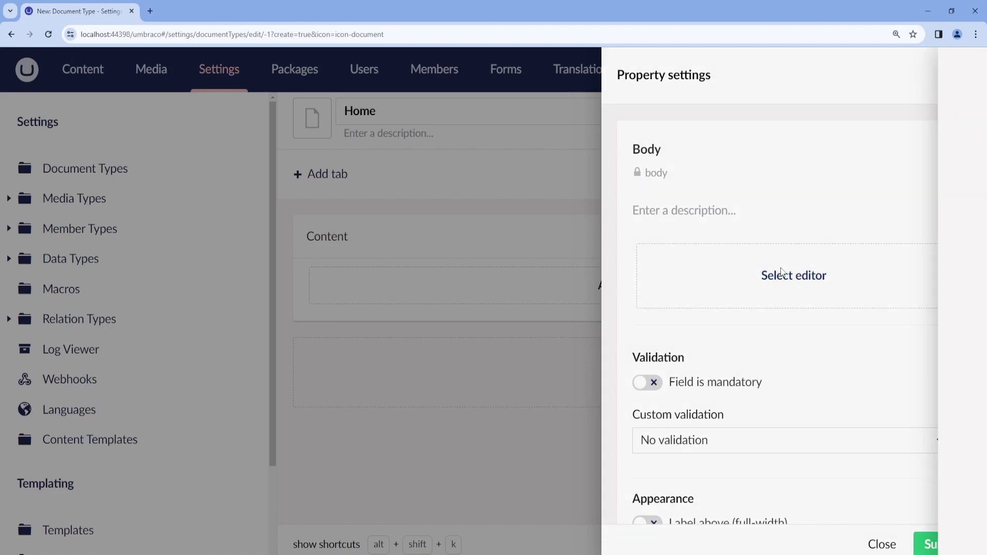
pyautogui.scroll(-2, 668, 380)
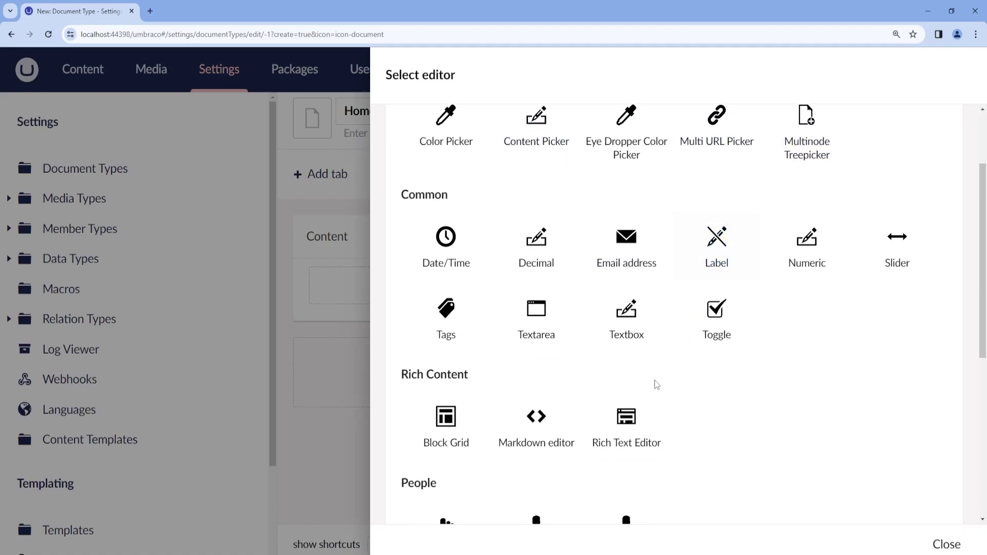
pyautogui.scroll(-1, 655, 384)
# Choose Rich Text Editor for Body and create the 'Home - Body - Rich Text Editor' configuration.
pyautogui.click(626, 390)
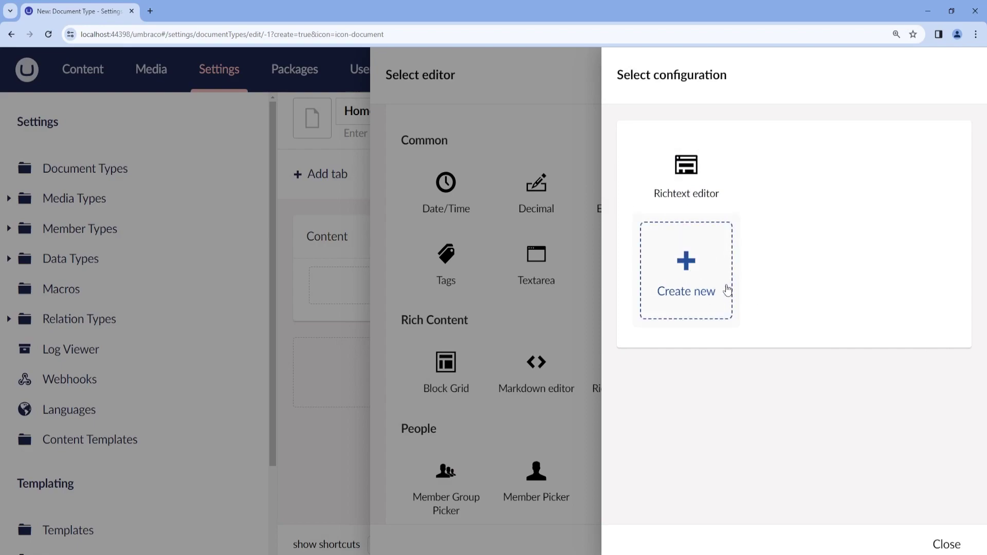
pyautogui.click(693, 272)
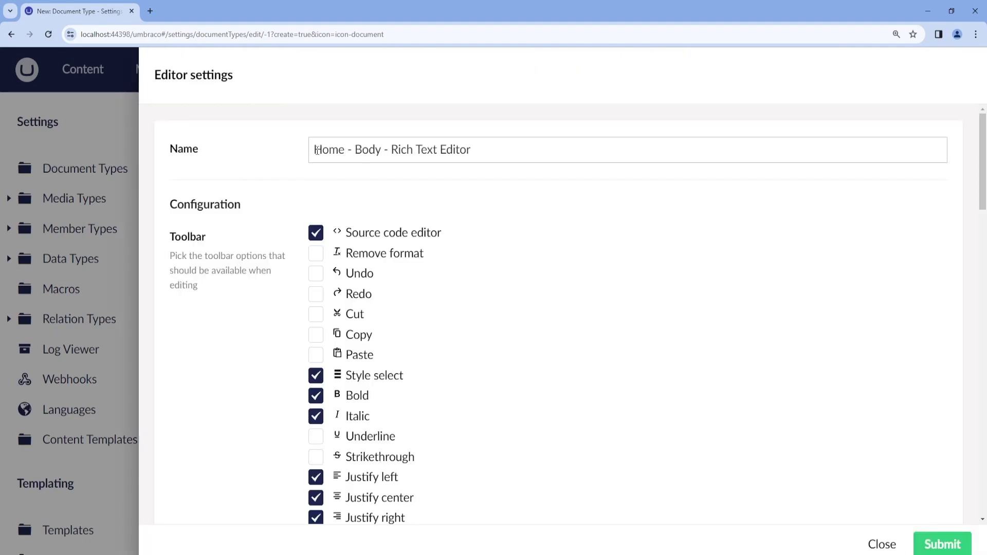
pyautogui.moveTo(315, 149); pyautogui.dragTo(349, 150)
pyautogui.doubleClick(369, 153)
pyautogui.moveTo(393, 152); pyautogui.dragTo(478, 149)
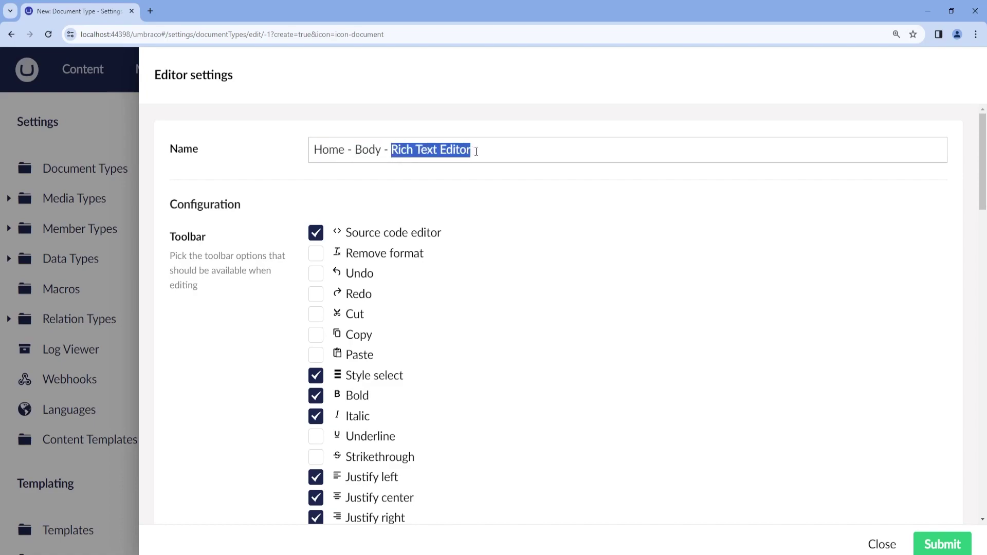
pyautogui.click(478, 150)
# Review the new configuration's toolbar checkboxes and remaining image and editor settings.
pyautogui.scroll(-2, 509, 272)
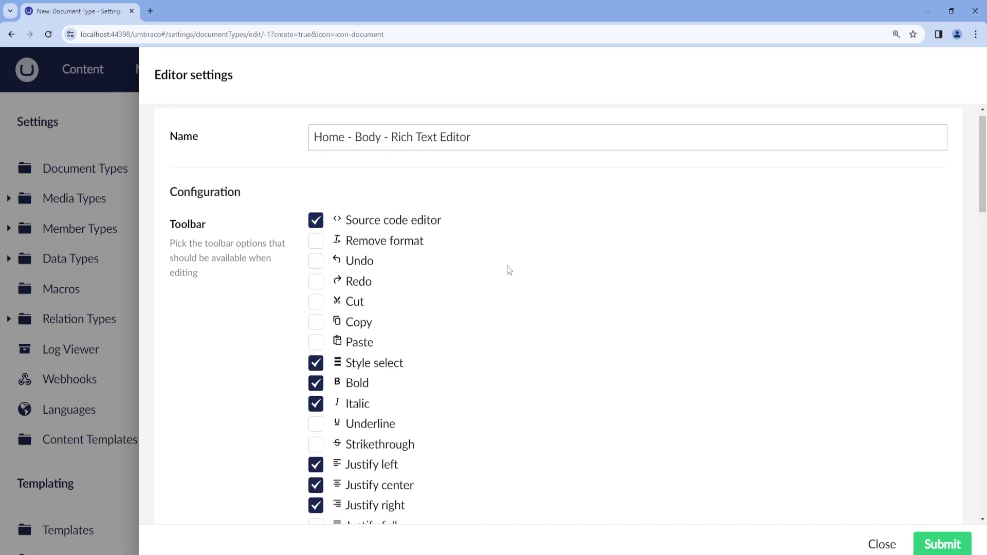
pyautogui.scroll(-6, 458, 268)
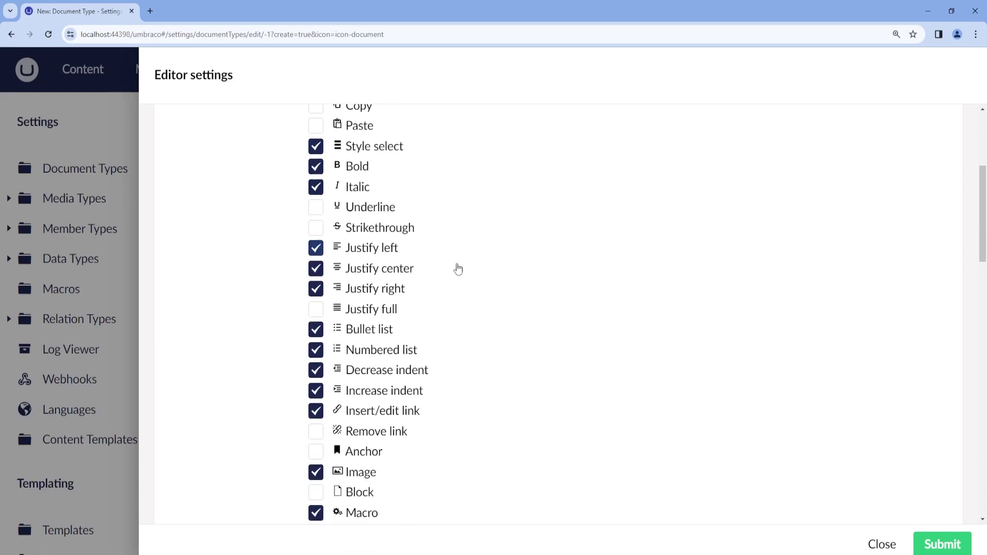
pyautogui.scroll(-3, 458, 268)
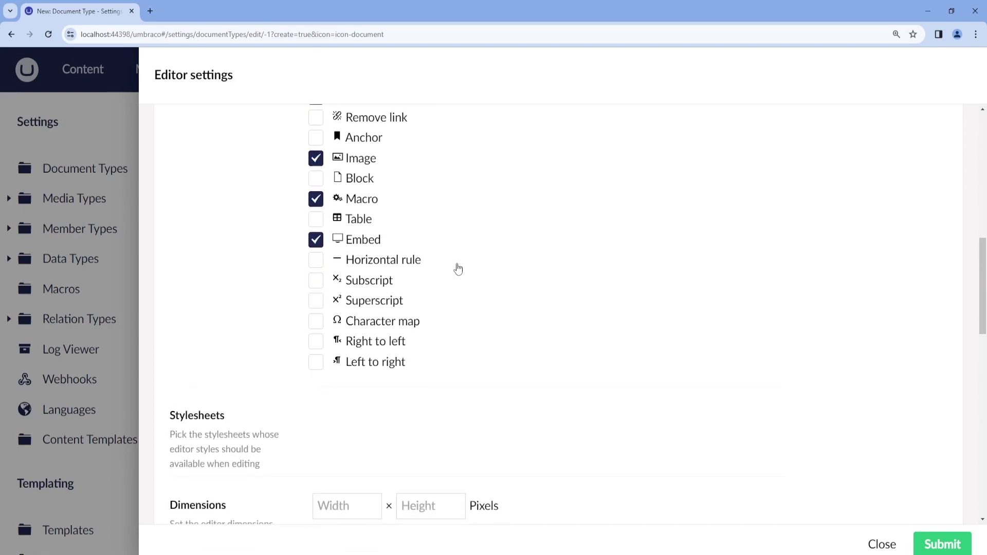
pyautogui.scroll(5, 453, 288)
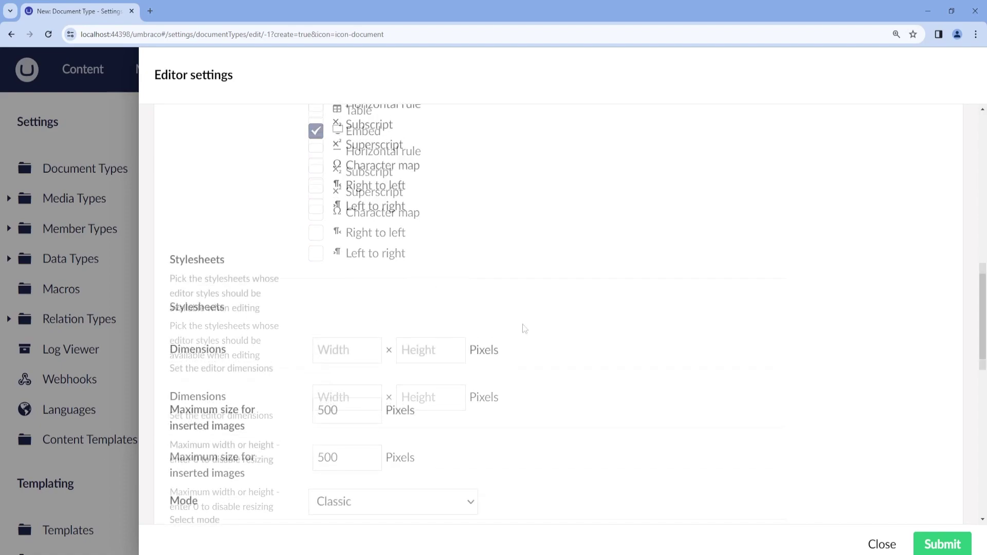
pyautogui.scroll(2, 443, 321)
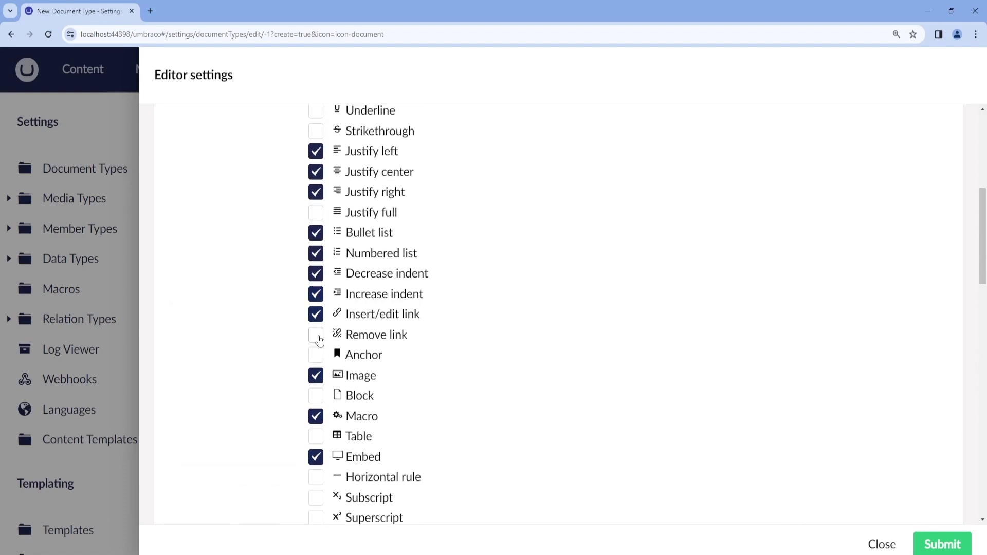
pyautogui.scroll(5, 367, 360)
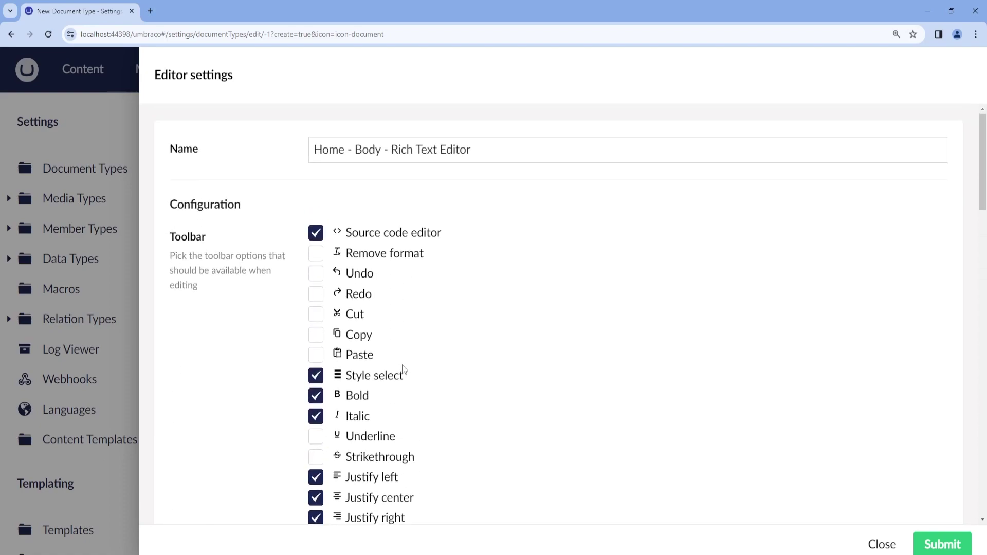
pyautogui.scroll(-15, 403, 369)
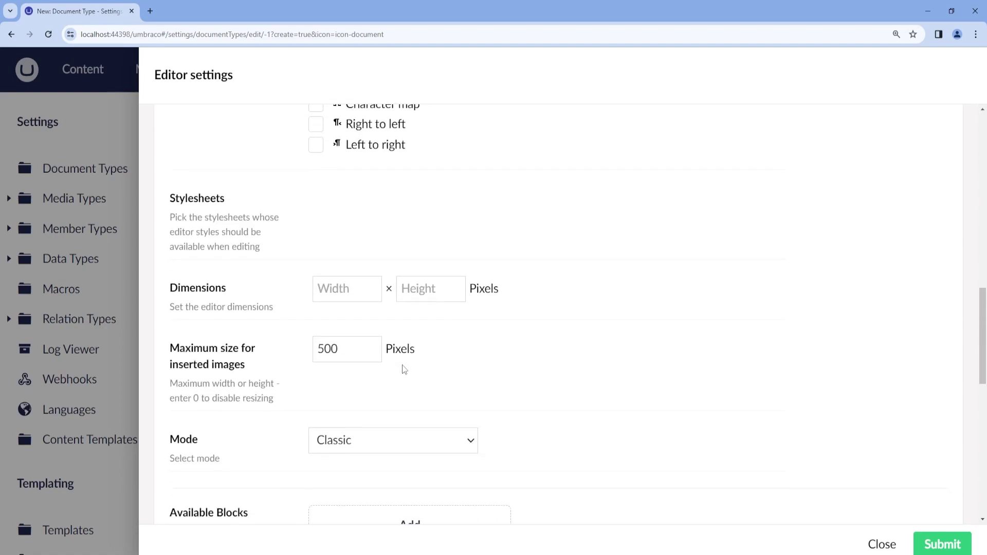
pyautogui.scroll(-10, 404, 369)
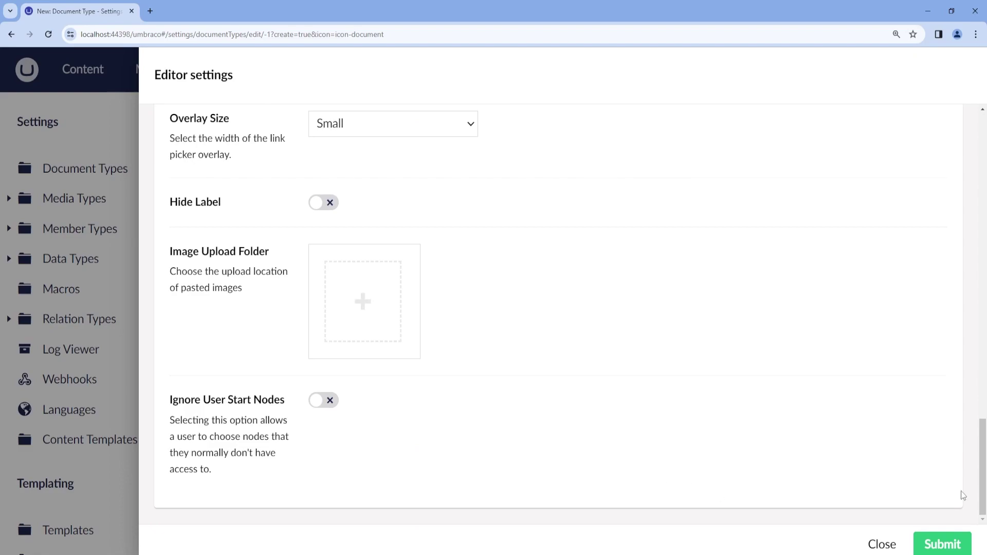
# Submit the editor configuration and Body property, then save the Home document type.
pyautogui.click(942, 535)
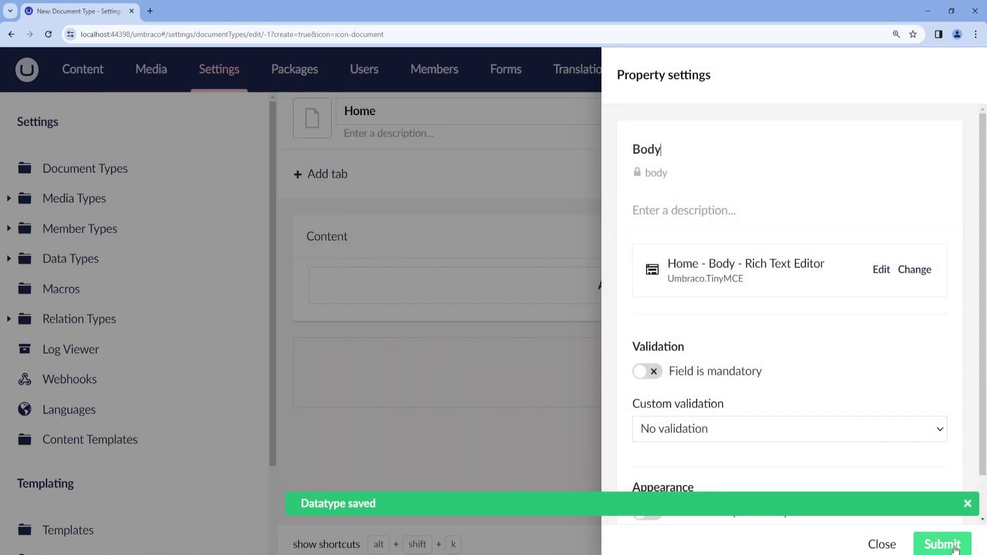
pyautogui.click(951, 546)
pyautogui.click(950, 545)
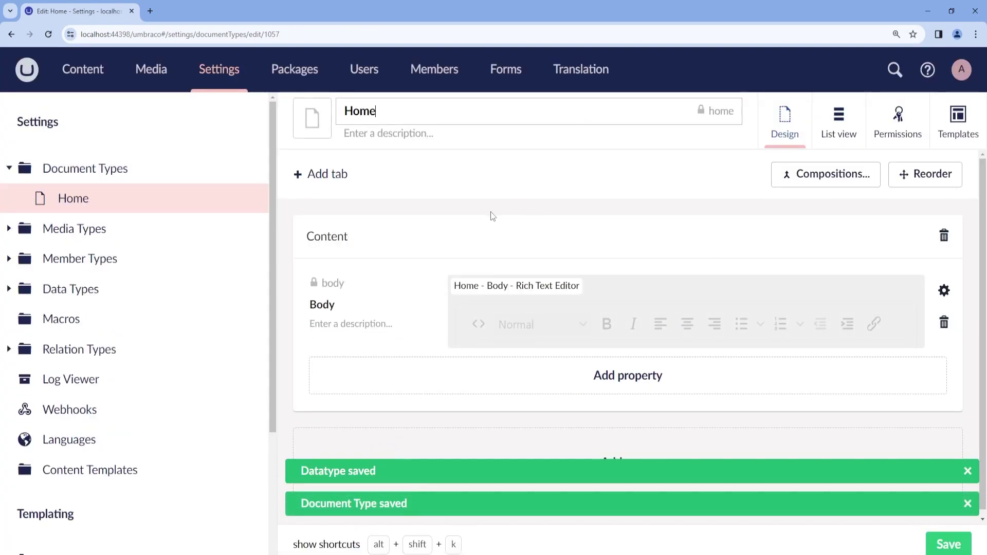
# Turn on Allow as root in the Home permissions and save.
pyautogui.click(897, 121)
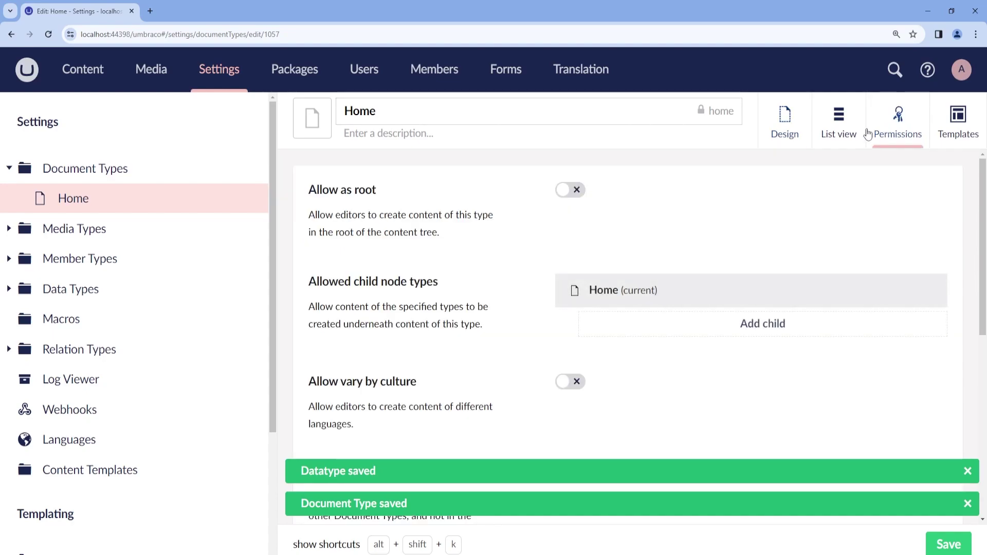
pyautogui.click(570, 191)
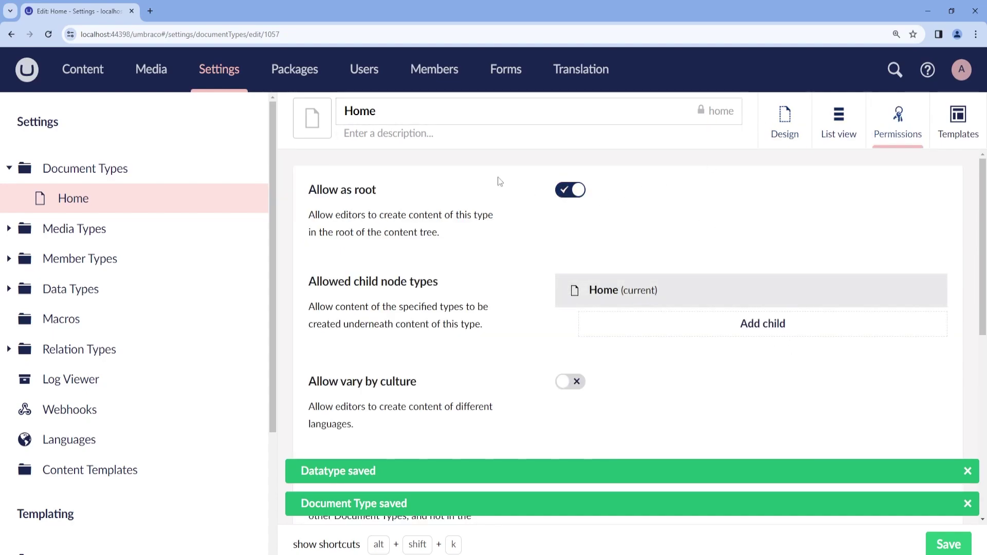
pyautogui.click(949, 544)
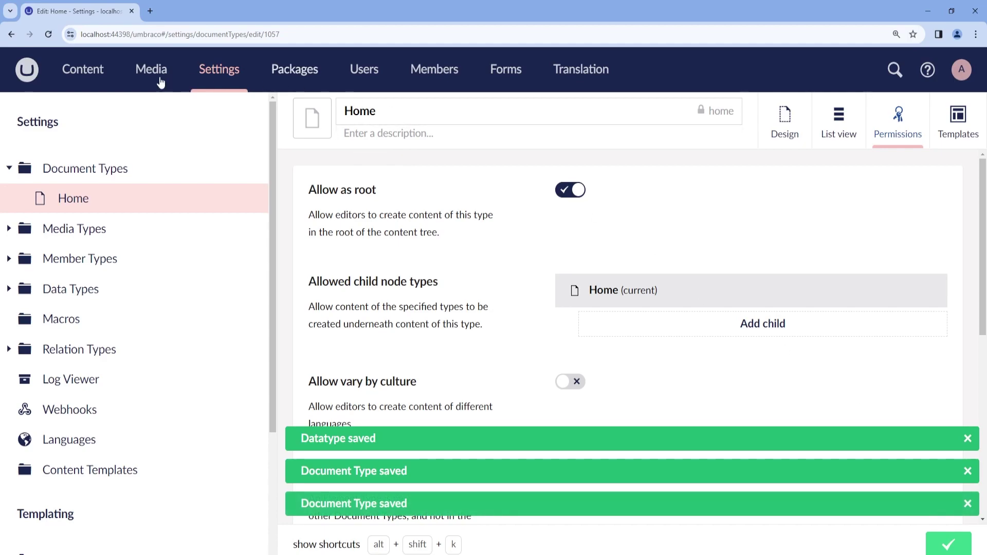
# Under the Content root, create a Home page titled Home with Body 'Hello from the rich text editor'.
pyautogui.click(85, 72)
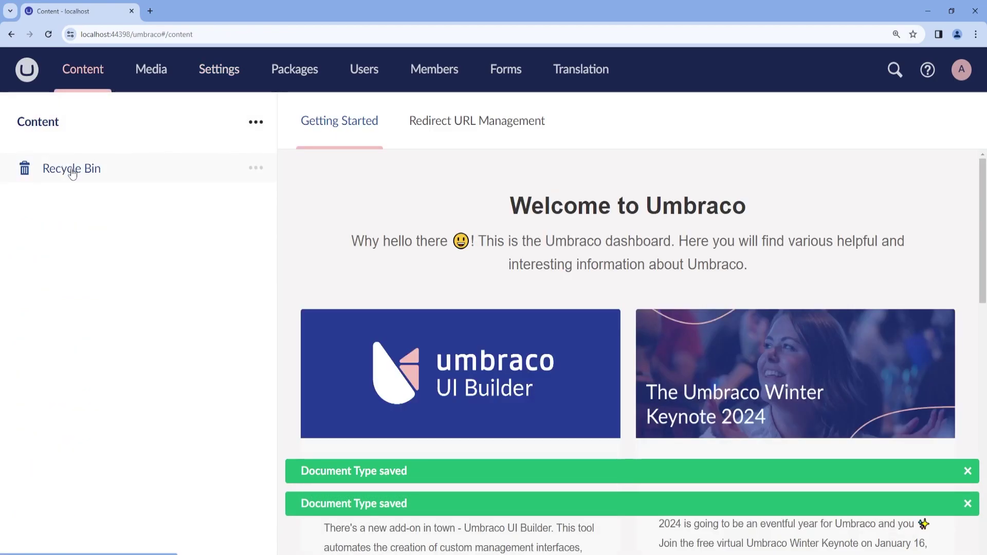
pyautogui.rightClick(155, 133)
pyautogui.click(327, 164)
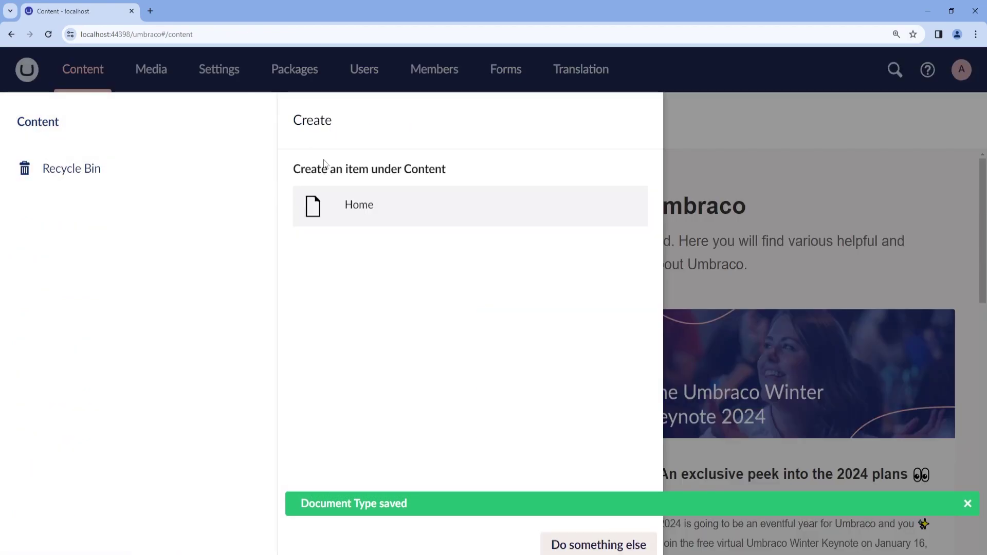
pyautogui.click(396, 198)
pyautogui.write('H')
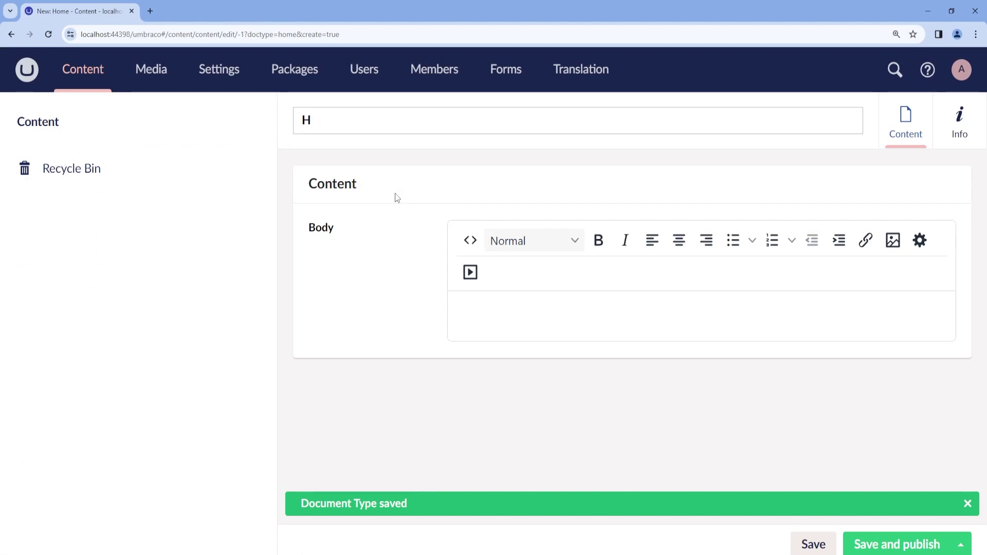
pyautogui.write('ome')
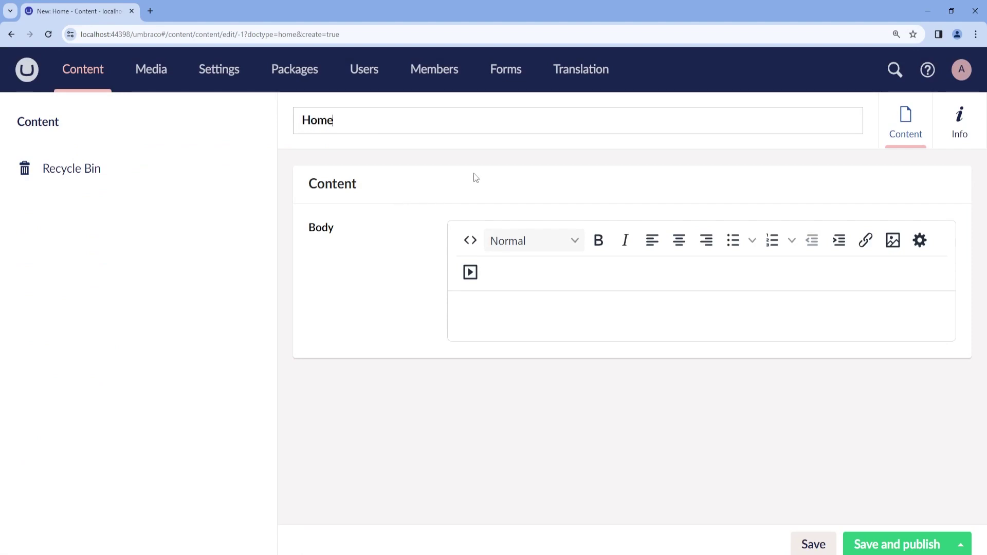
pyautogui.click(539, 307)
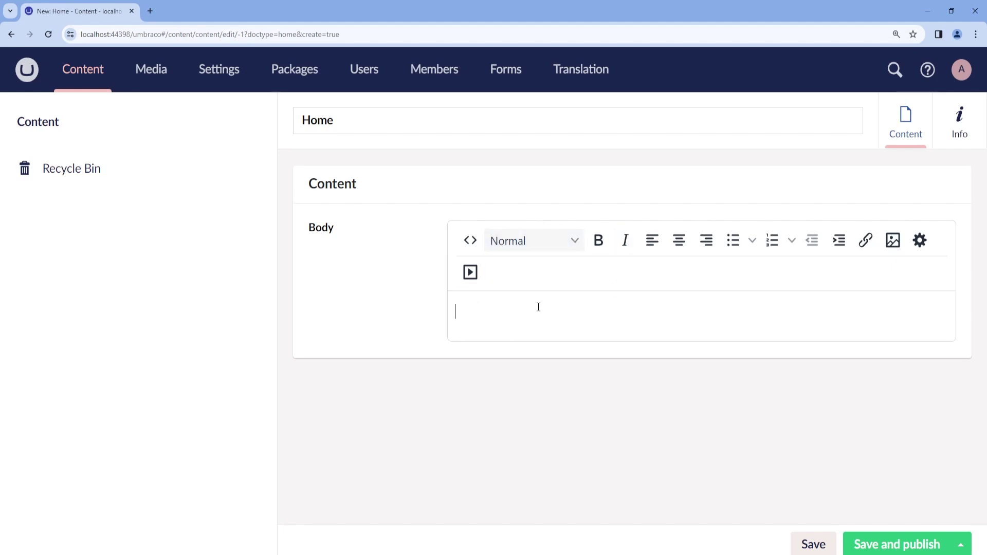
pyautogui.write('HG')
pyautogui.write('ello from th')
pyautogui.write('e rich text ')
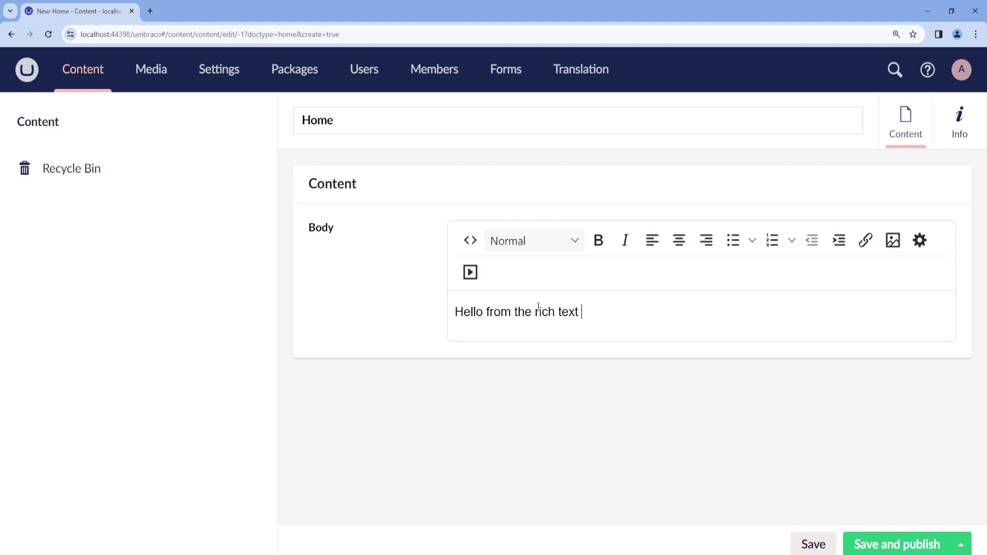
pyautogui.write('ediotor')
# Inspect the Body's HTML source and return to the editor.
pyautogui.click(469, 241)
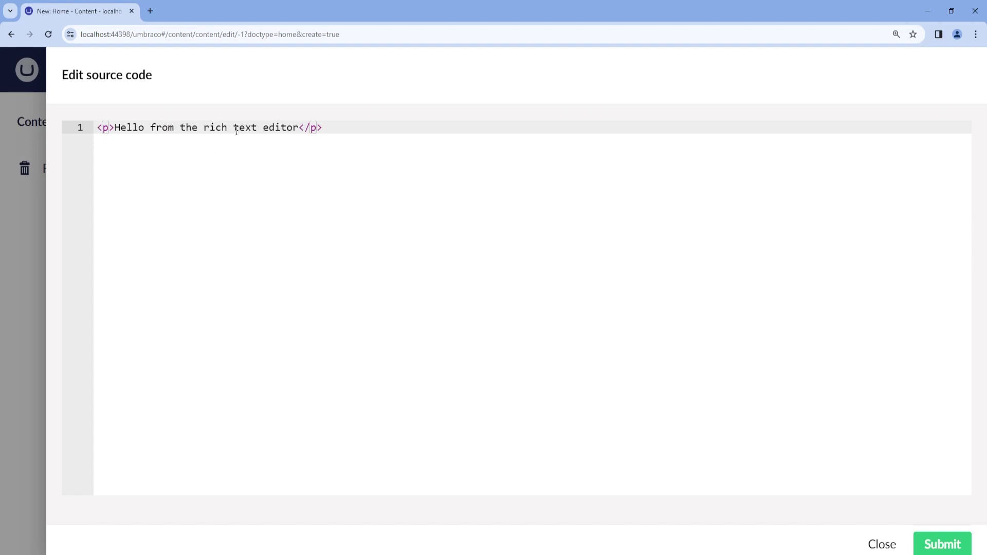
pyautogui.moveTo(114, 128); pyautogui.dragTo(95, 128)
pyautogui.click(143, 137)
pyautogui.click(942, 544)
# Add a 'test' paragraph beneath the greeting and verify it in the source view.
pyautogui.press('Return')
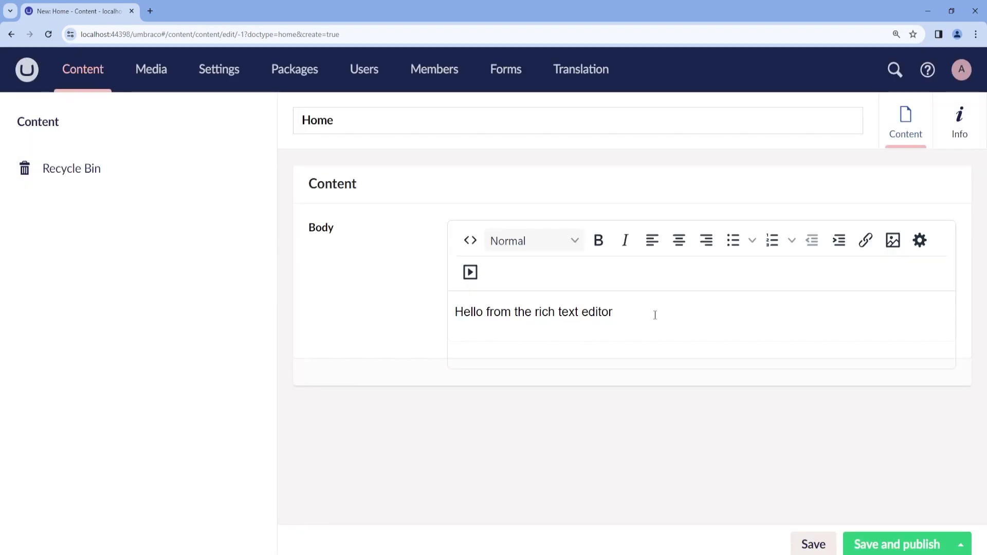
pyautogui.write('test')
pyautogui.click(468, 242)
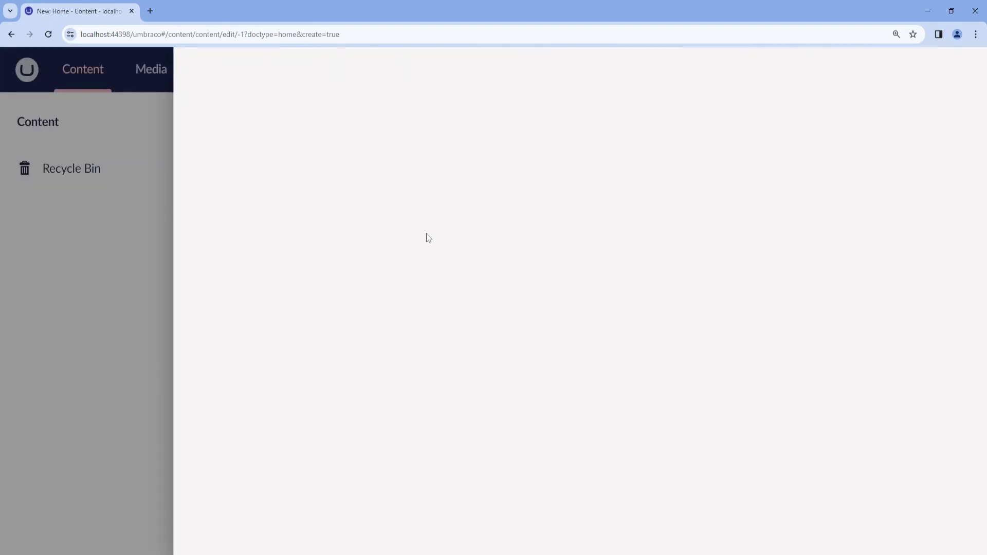
pyautogui.click(92, 141)
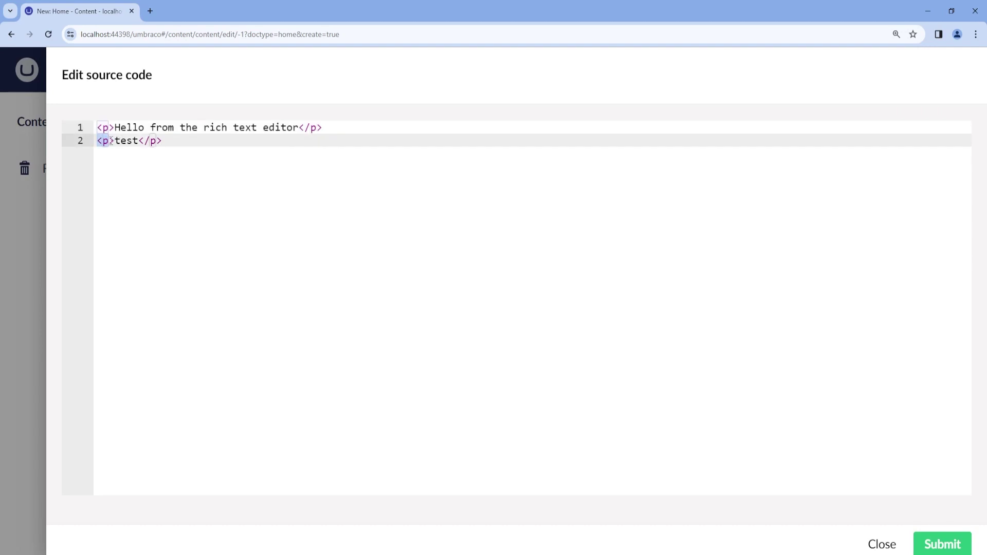
pyautogui.click(869, 544)
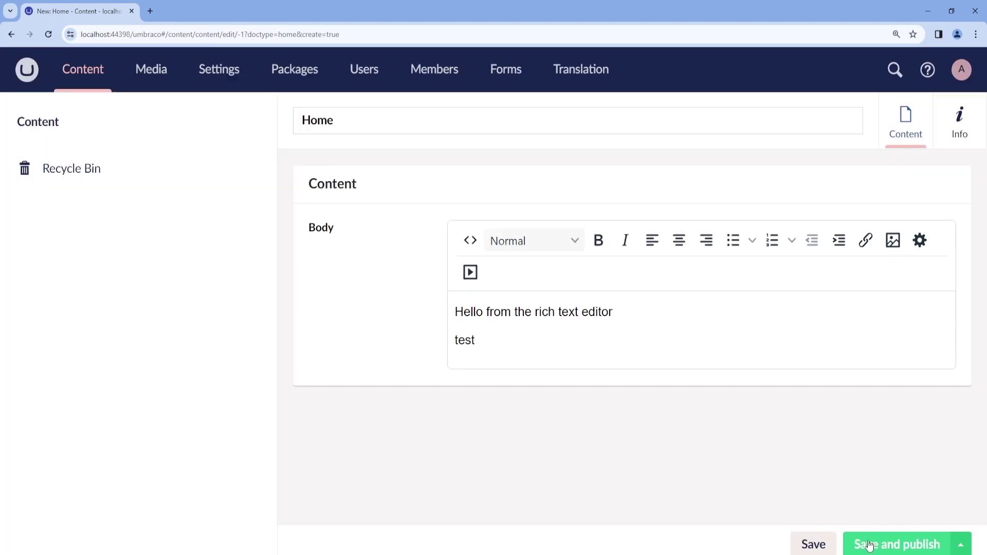
pyautogui.click(540, 241)
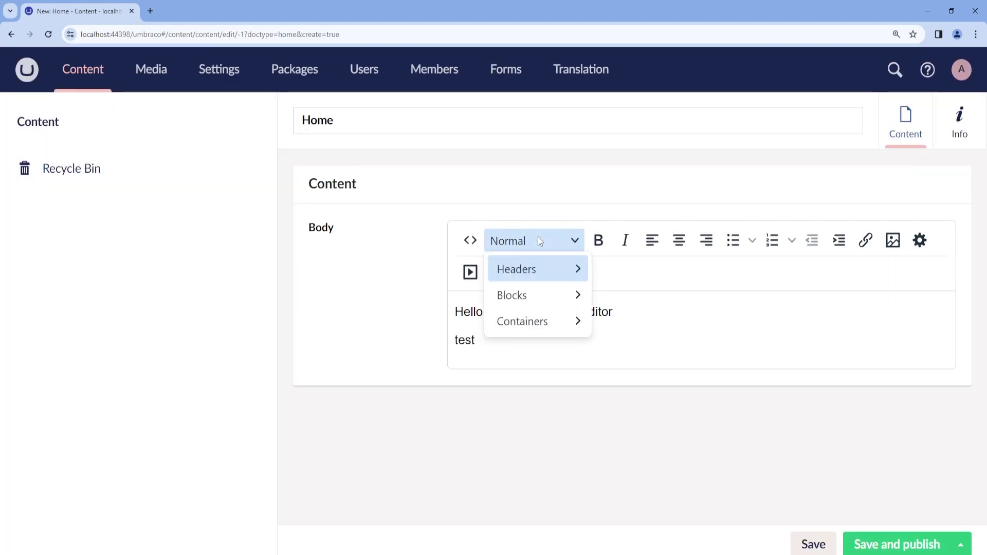
pyautogui.moveTo(530, 265)
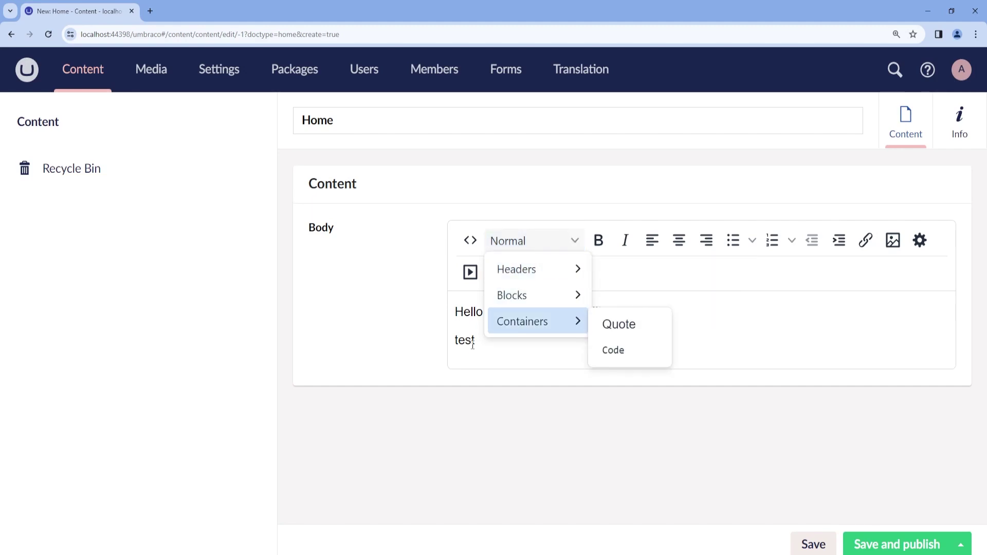
pyautogui.click(494, 304)
pyautogui.tripleClick(494, 304)
pyautogui.click(556, 239)
pyautogui.moveTo(559, 268)
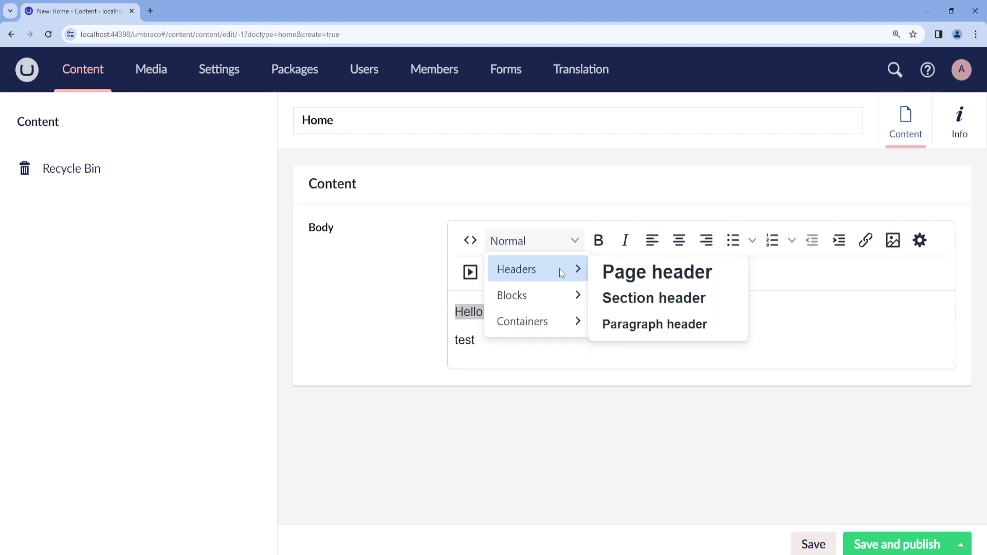
pyautogui.click(631, 278)
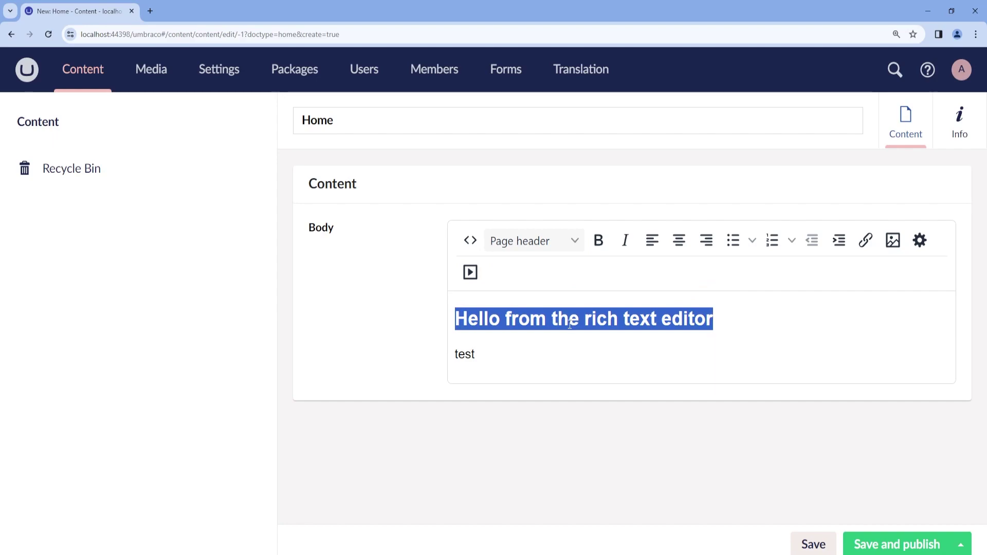
pyautogui.click(549, 242)
pyautogui.click(666, 304)
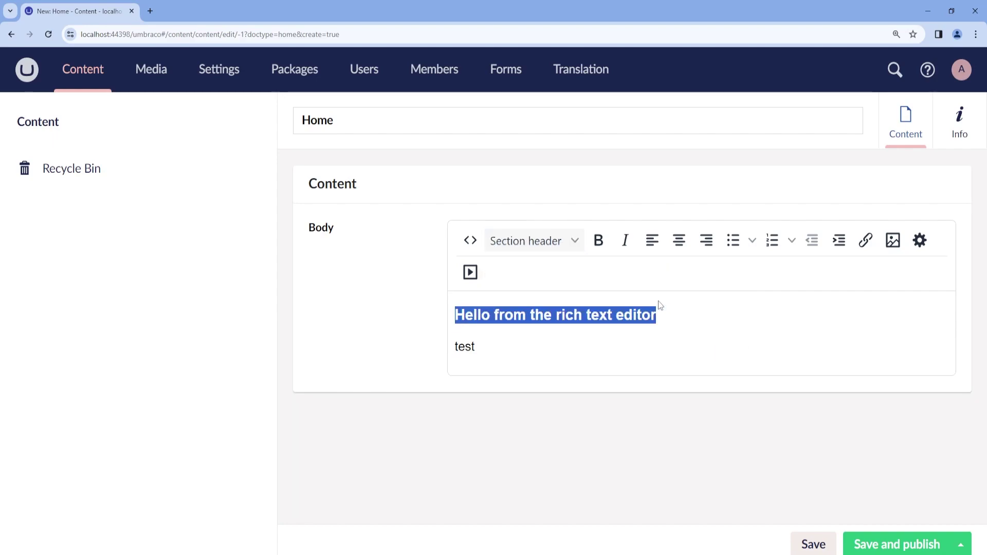
pyautogui.click(545, 241)
pyautogui.click(659, 329)
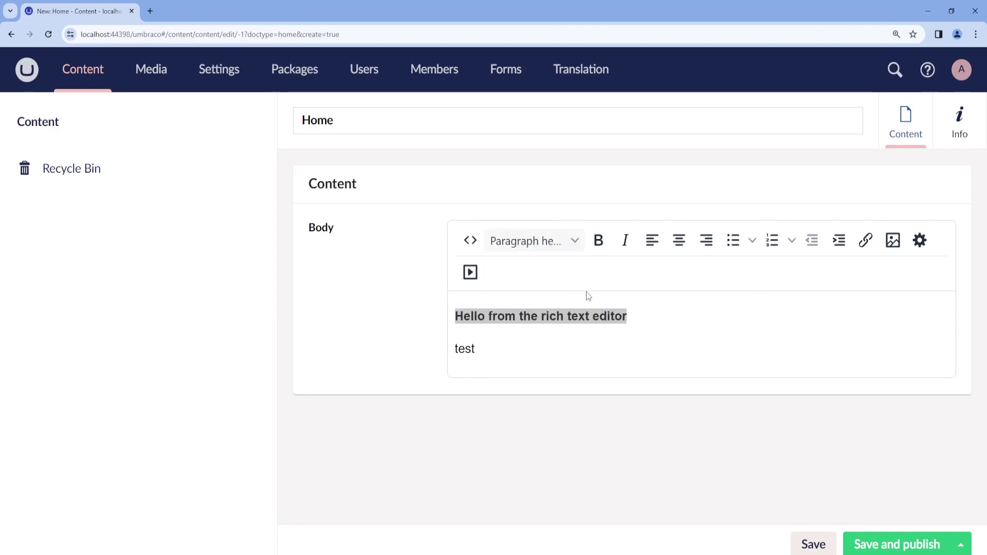
pyautogui.click(584, 296)
pyautogui.moveTo(631, 316); pyautogui.dragTo(498, 282)
pyautogui.click(534, 241)
pyautogui.moveTo(542, 304)
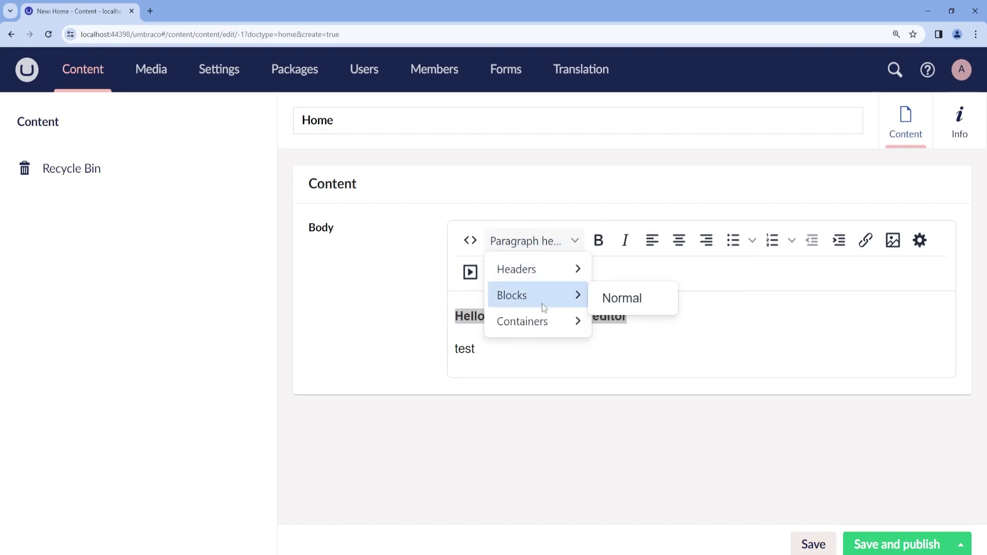
pyautogui.click(633, 304)
pyautogui.click(545, 243)
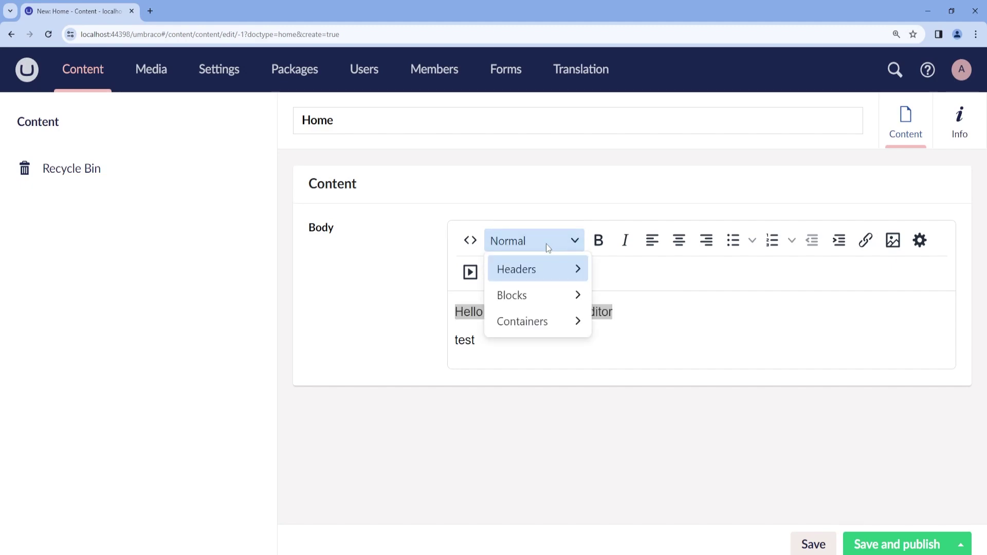
# Format the greeting line as a quote, then as a code block, and select it.
pyautogui.moveTo(545, 322)
pyautogui.click(608, 324)
pyautogui.click(544, 244)
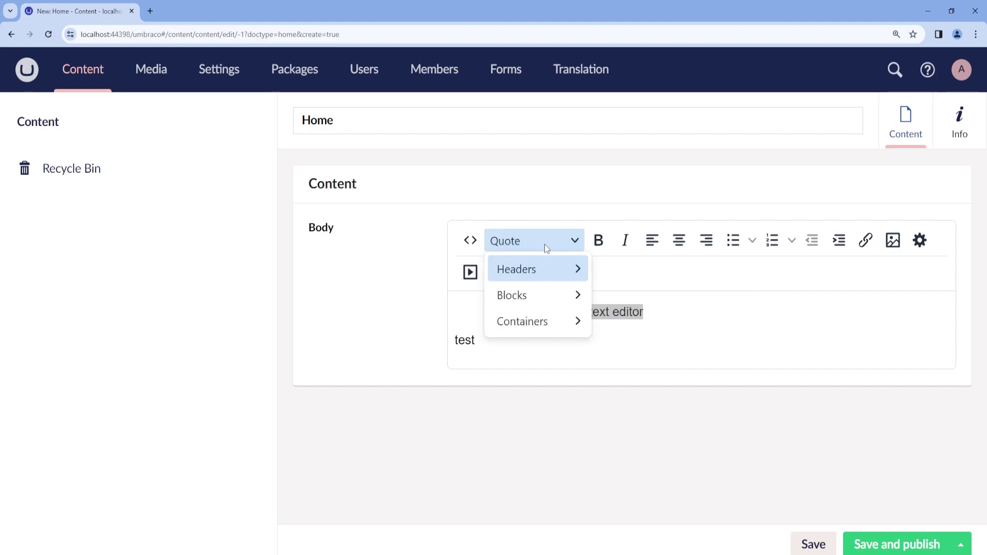
pyautogui.click(627, 350)
pyautogui.click(602, 337)
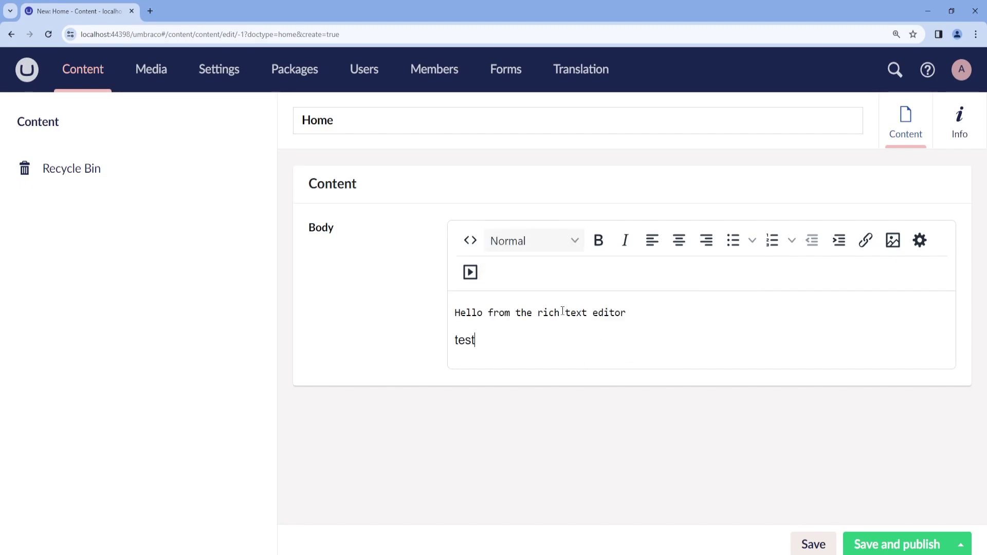
pyautogui.doubleClick(572, 311)
pyautogui.tripleClick(572, 312)
# Make the greeting line bold and italic, centering and then right-aligning it.
pyautogui.click(599, 243)
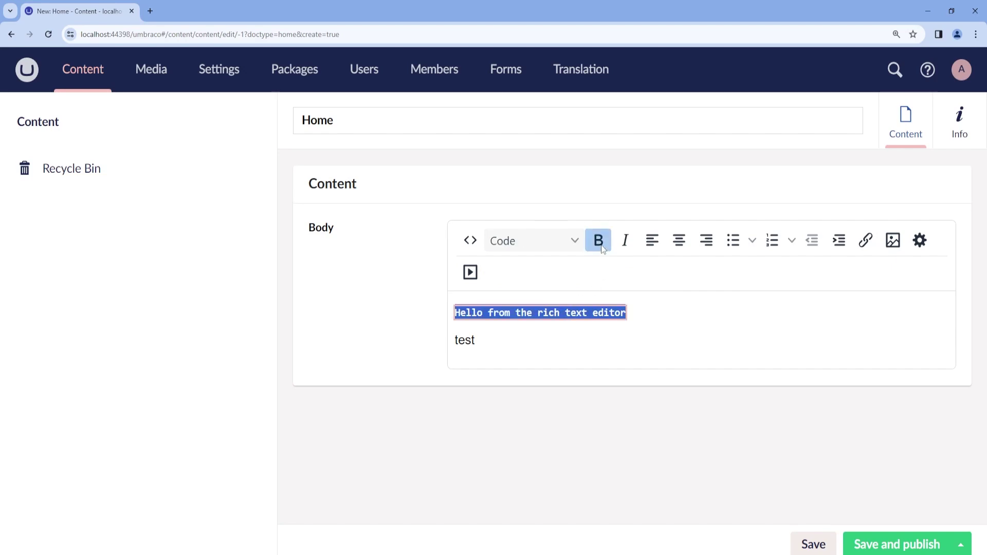
pyautogui.click(625, 245)
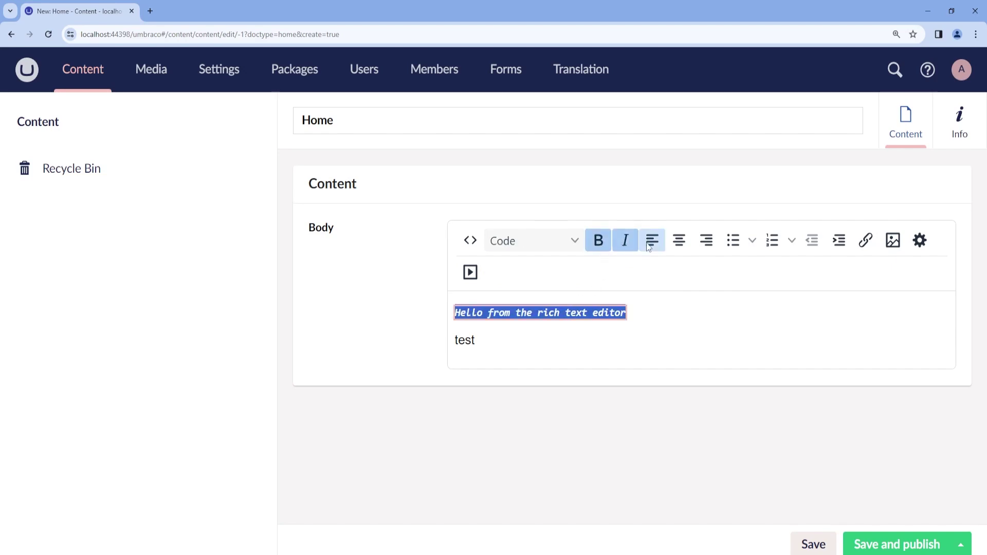
pyautogui.click(686, 245)
pyautogui.click(706, 247)
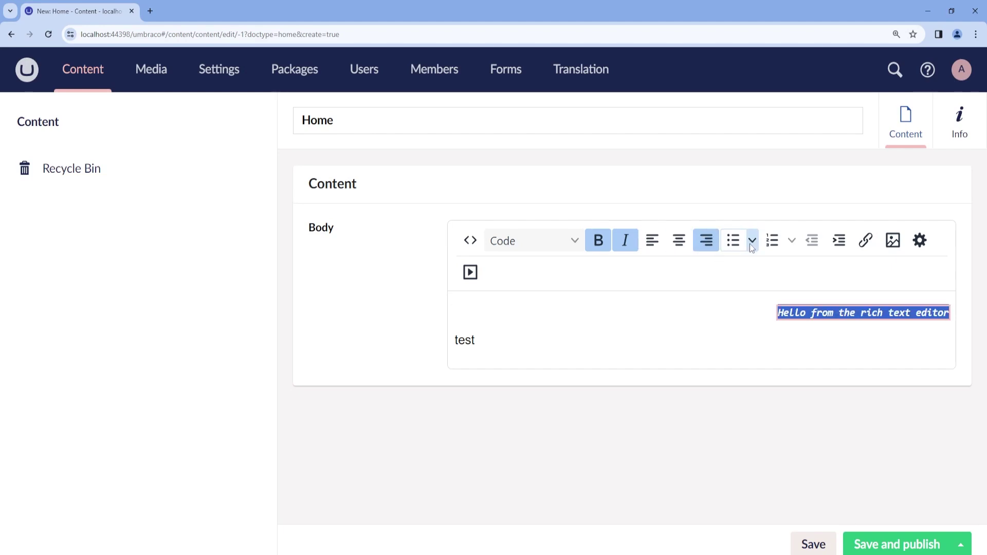
# Try circle and square bullets, then capital-letter numbering, before removing the list.
pyautogui.click(752, 240)
pyautogui.click(806, 292)
pyautogui.click(752, 241)
pyautogui.click(812, 284)
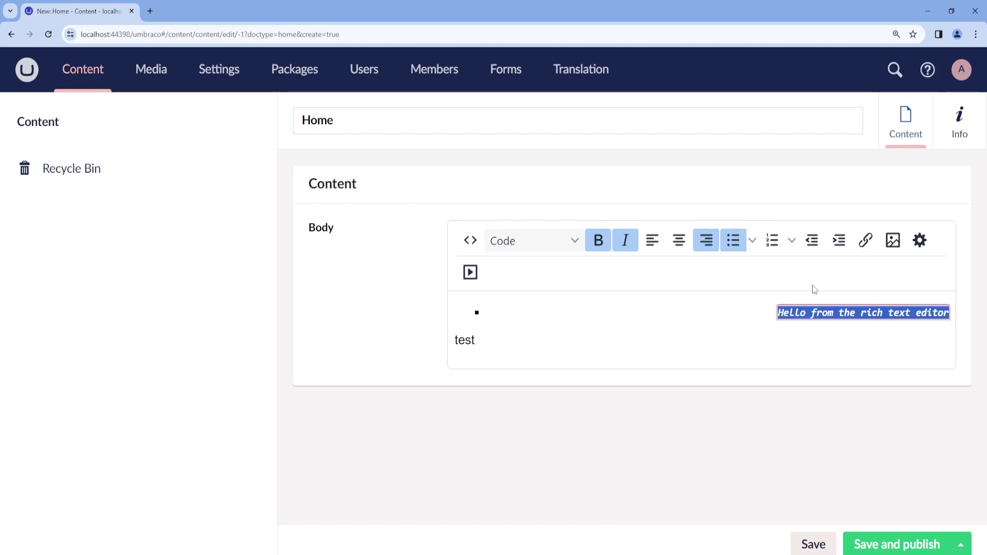
pyautogui.click(779, 243)
pyautogui.click(792, 240)
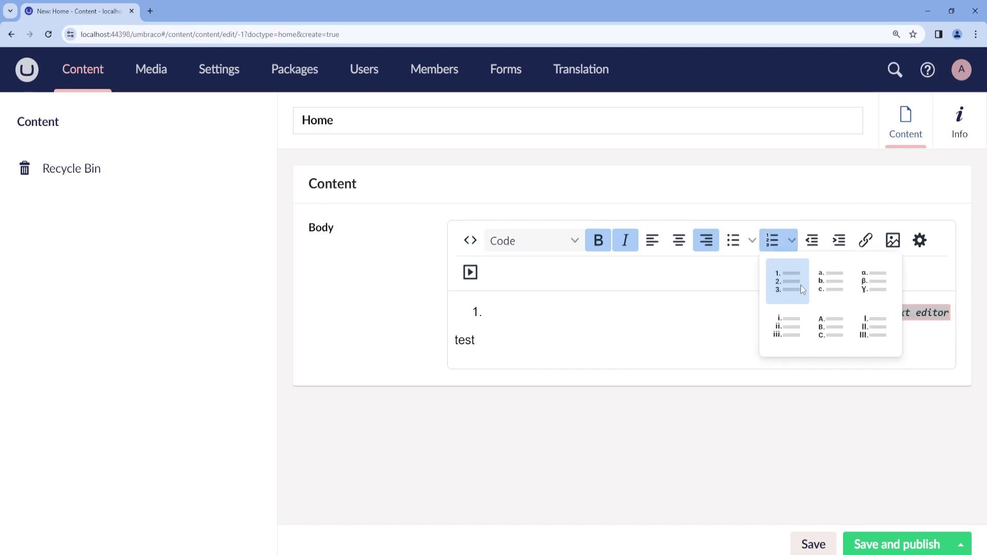
pyautogui.click(816, 319)
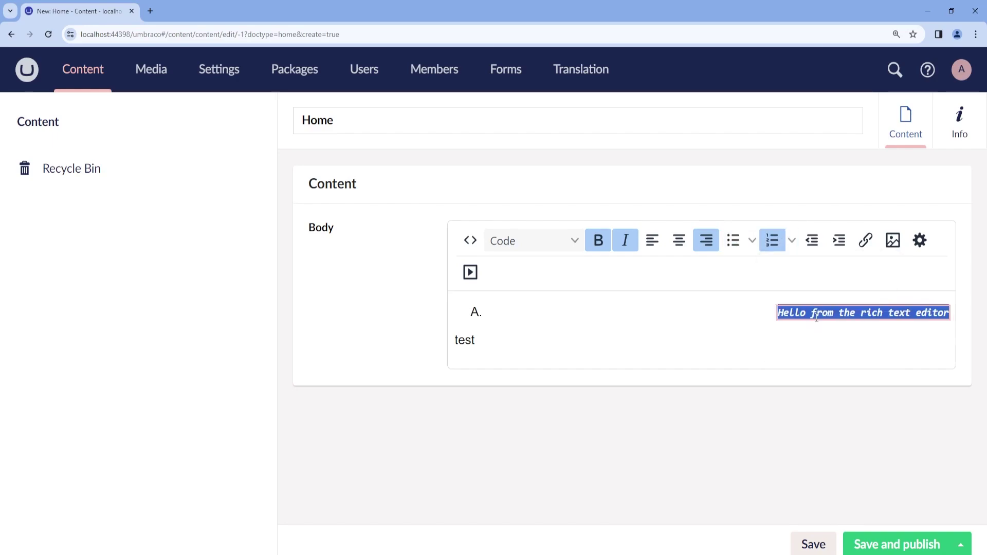
pyautogui.click(817, 248)
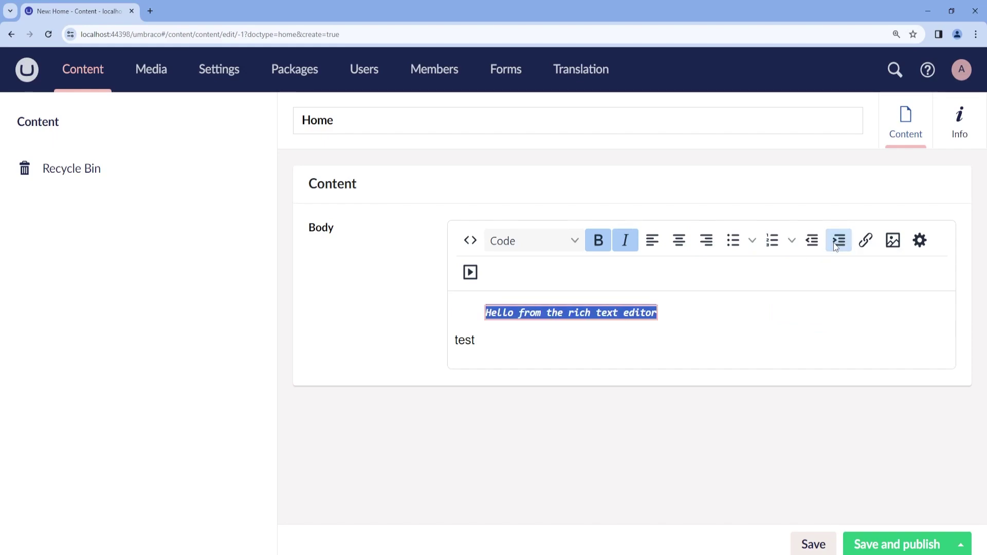
# Indent the greeting line three steps to the right.
pyautogui.click(835, 245)
pyautogui.click(836, 246)
pyautogui.click(835, 246)
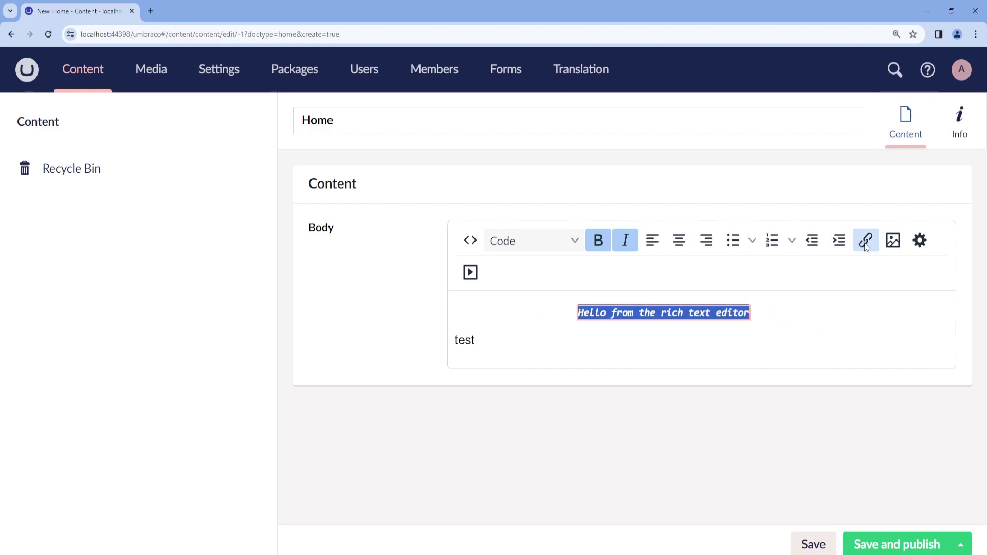
pyautogui.click(866, 245)
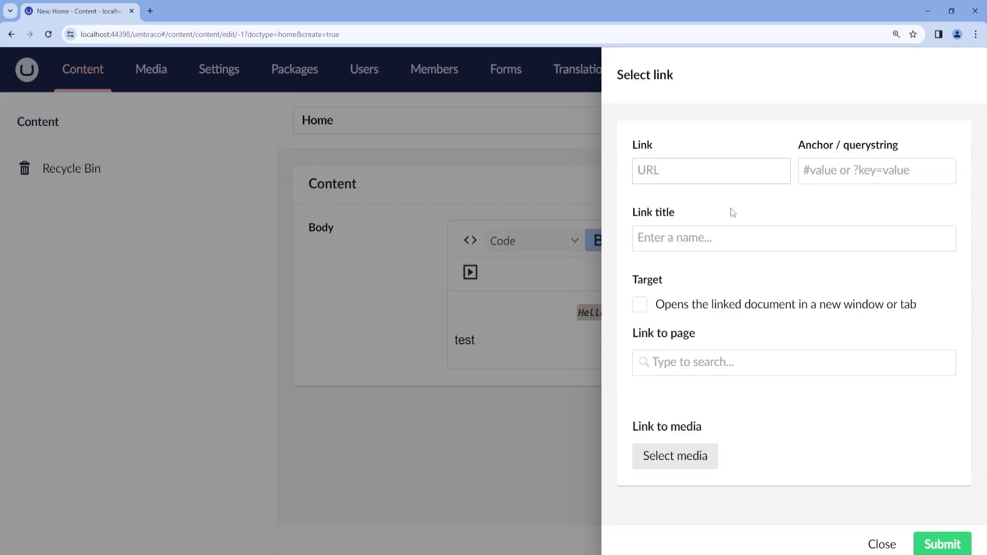
pyautogui.click(881, 543)
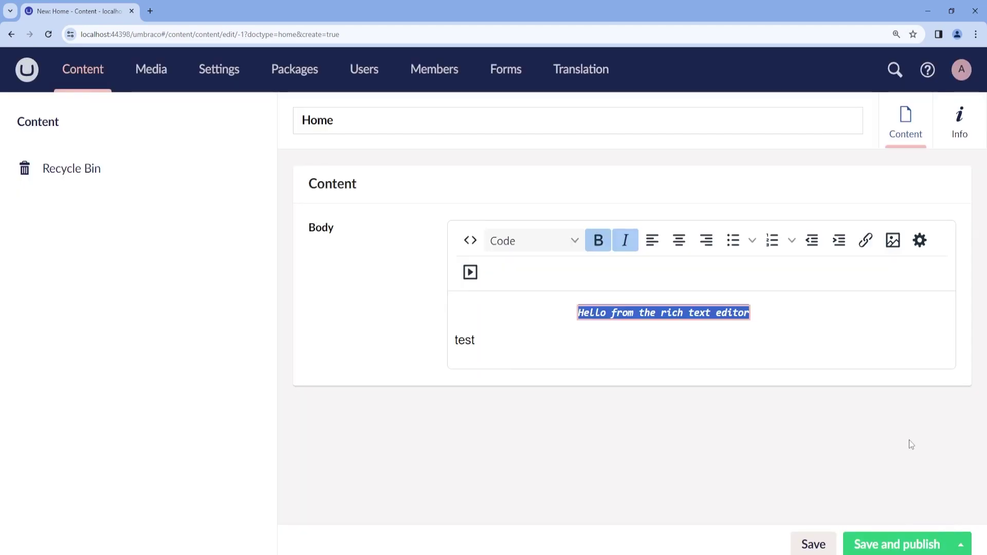
pyautogui.click(892, 239)
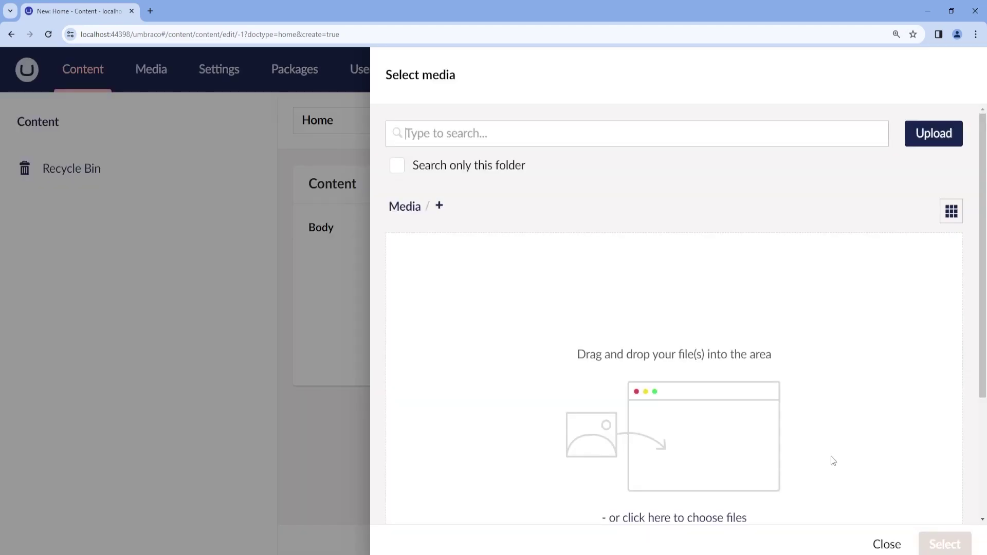
pyautogui.click(885, 543)
pyautogui.click(919, 240)
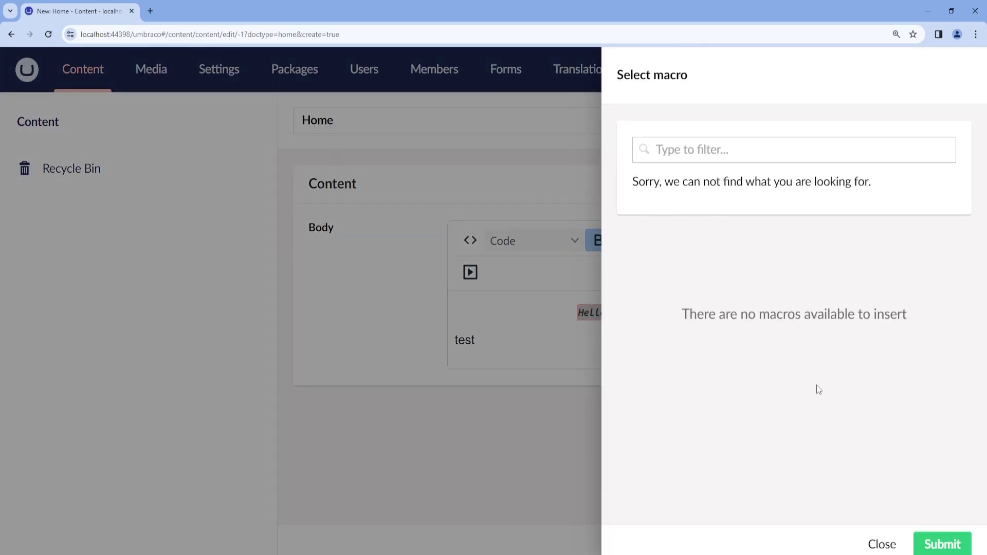
pyautogui.click(881, 544)
pyautogui.click(772, 314)
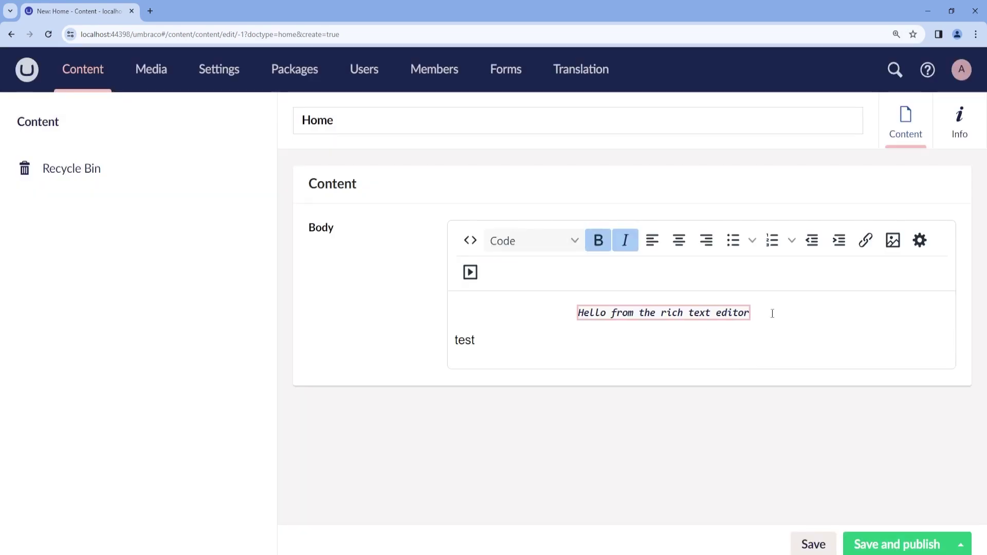
pyautogui.moveTo(756, 308); pyautogui.dragTo(572, 300)
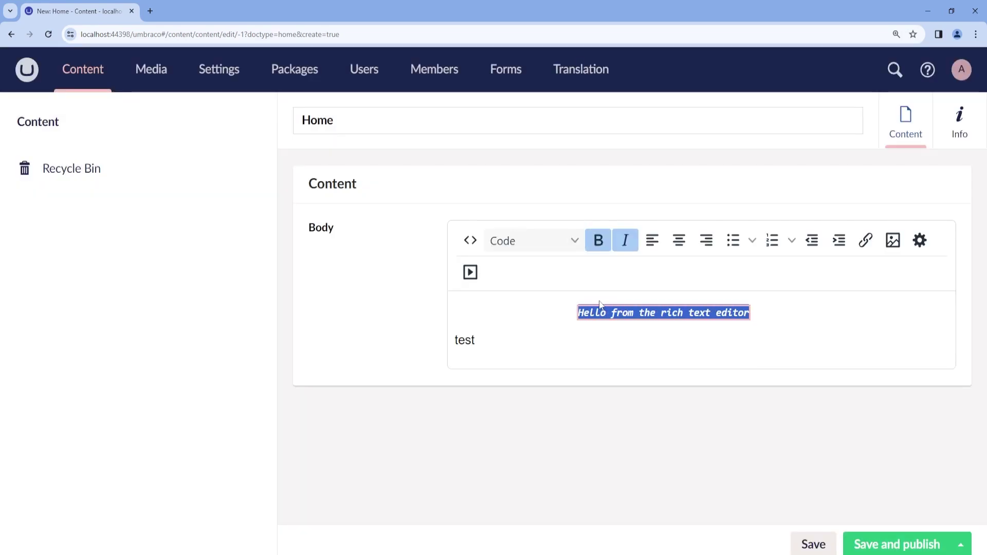
pyautogui.click(470, 272)
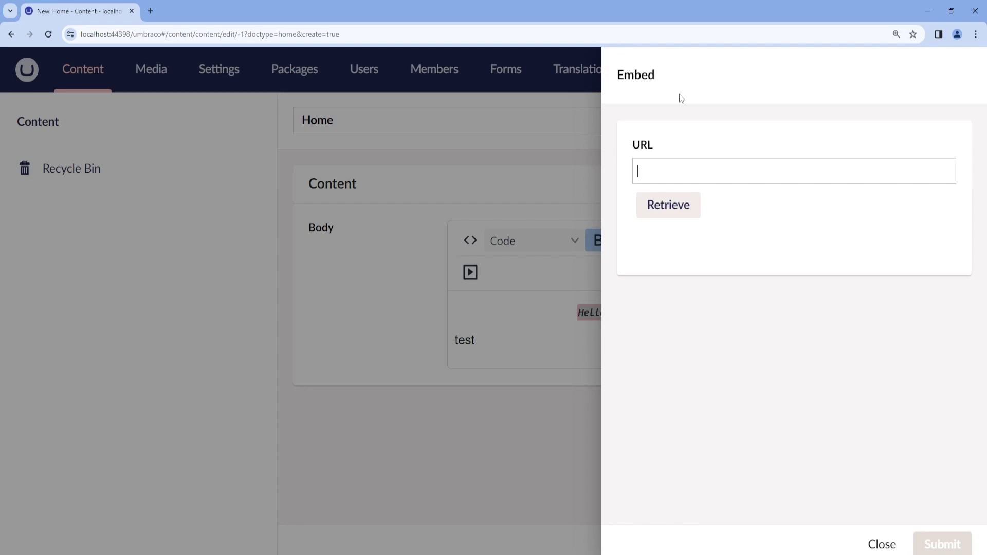
pyautogui.click(882, 544)
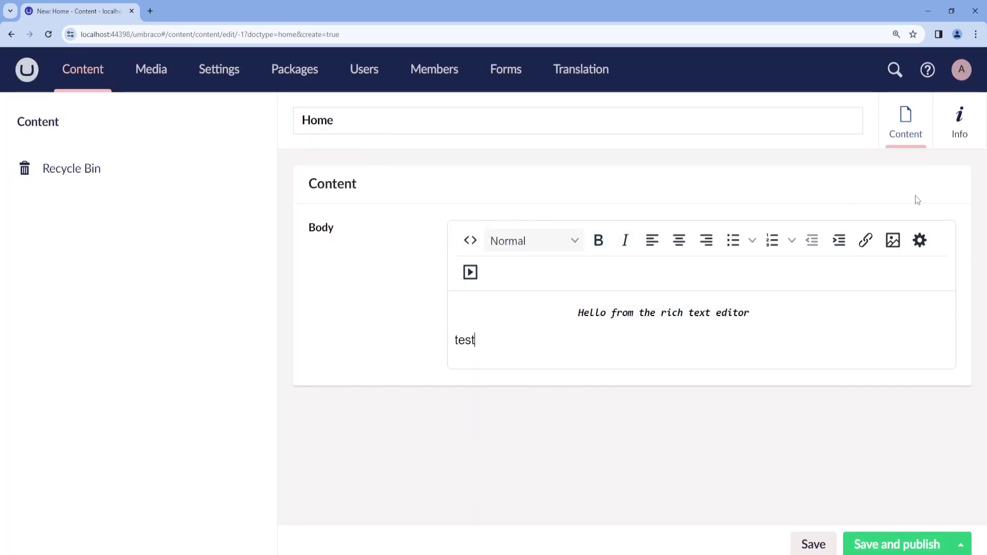
# Save and publish the Home page and confirm its Published status on the Info tab.
pyautogui.click(883, 551)
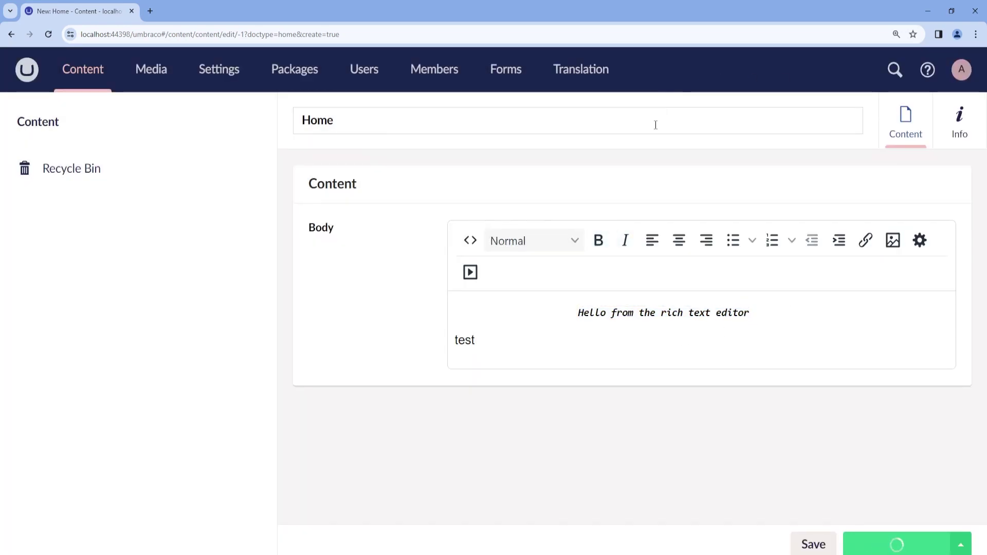
pyautogui.click(863, 129)
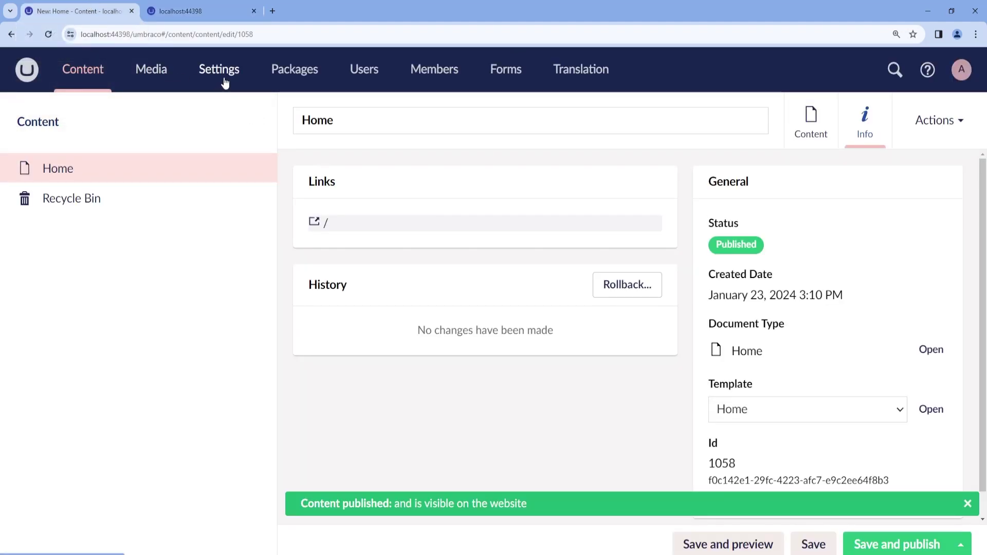
# Open the Home template's code from the Settings section.
pyautogui.click(224, 82)
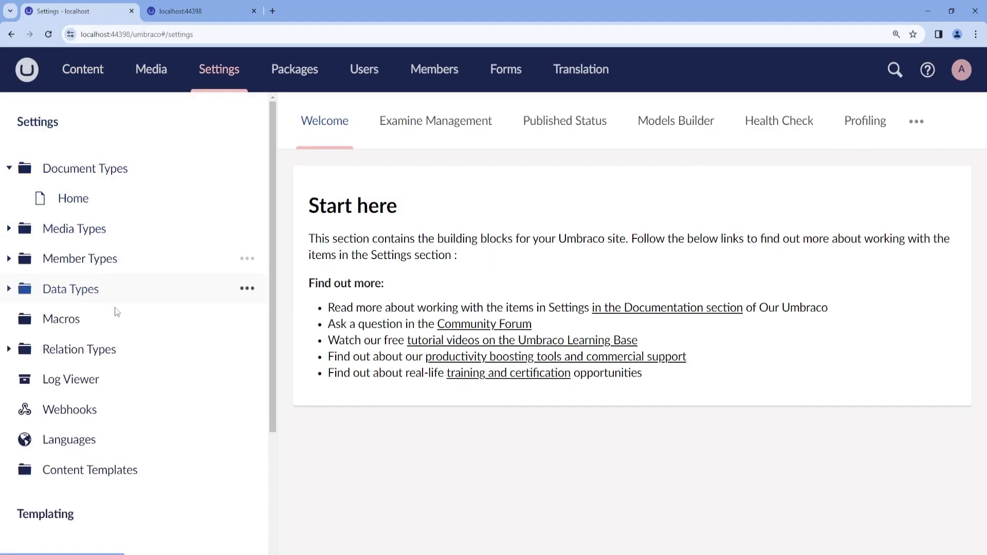
pyautogui.scroll(-3, 117, 312)
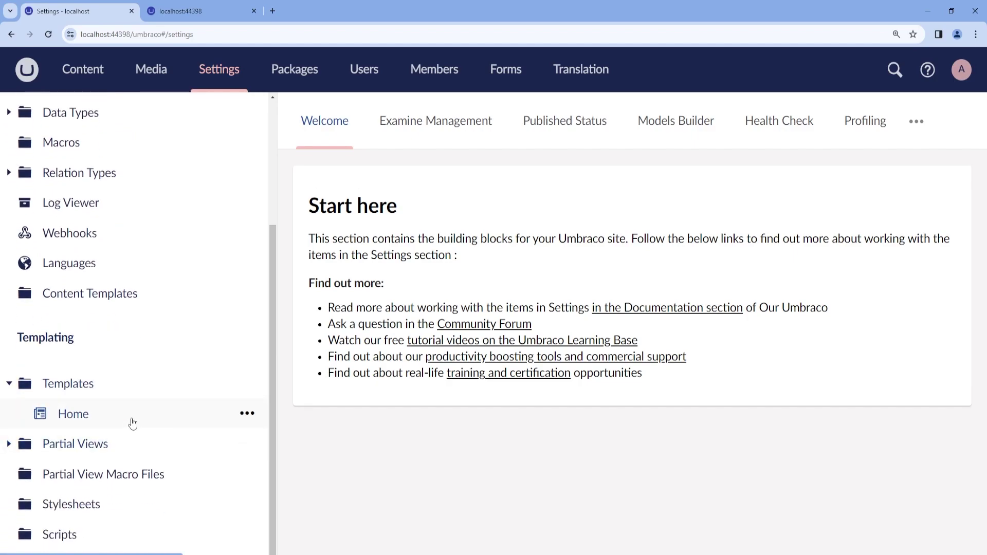
pyautogui.scroll(2, 136, 403)
pyautogui.click(72, 130)
pyautogui.scroll(-2, 154, 447)
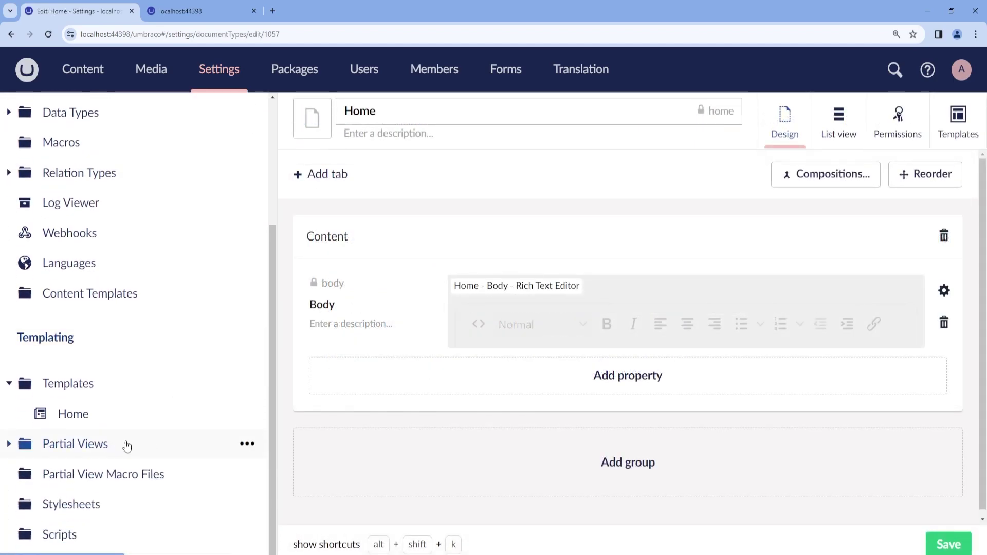
pyautogui.click(73, 413)
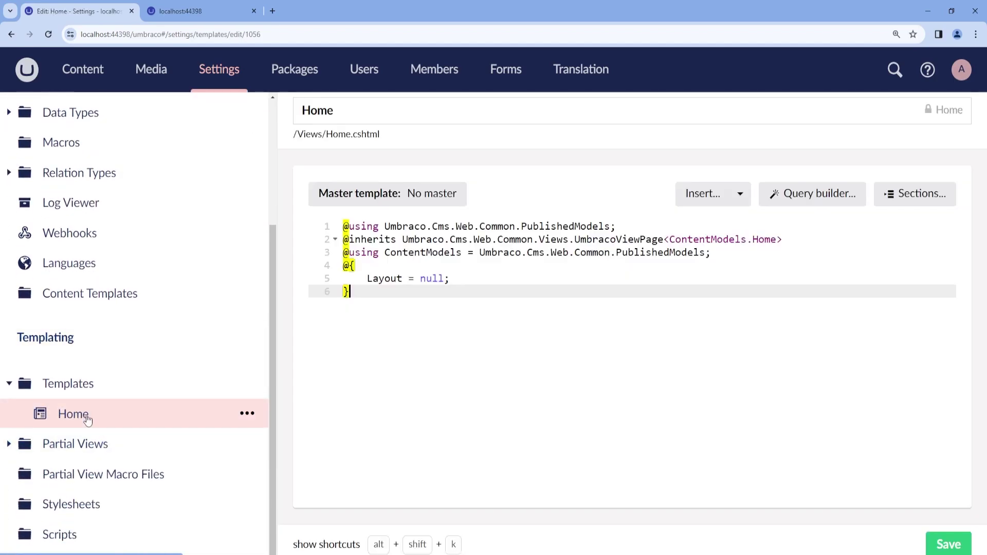
pyautogui.press('Return')
pyautogui.press('Return')
pyautogui.write('@')
pyautogui.press('capslock')
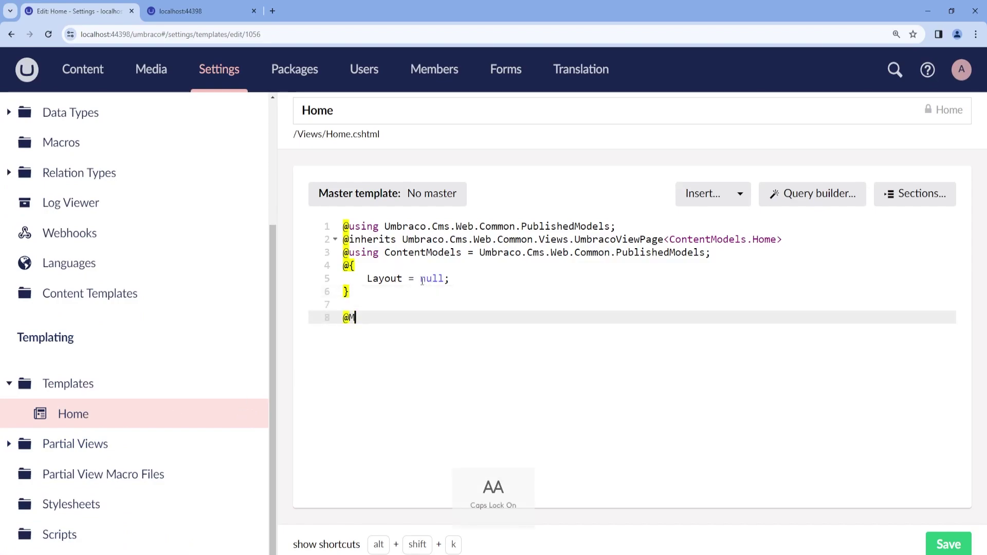
pyautogui.write('M')
pyautogui.press('capslock')
pyautogui.write('odel')
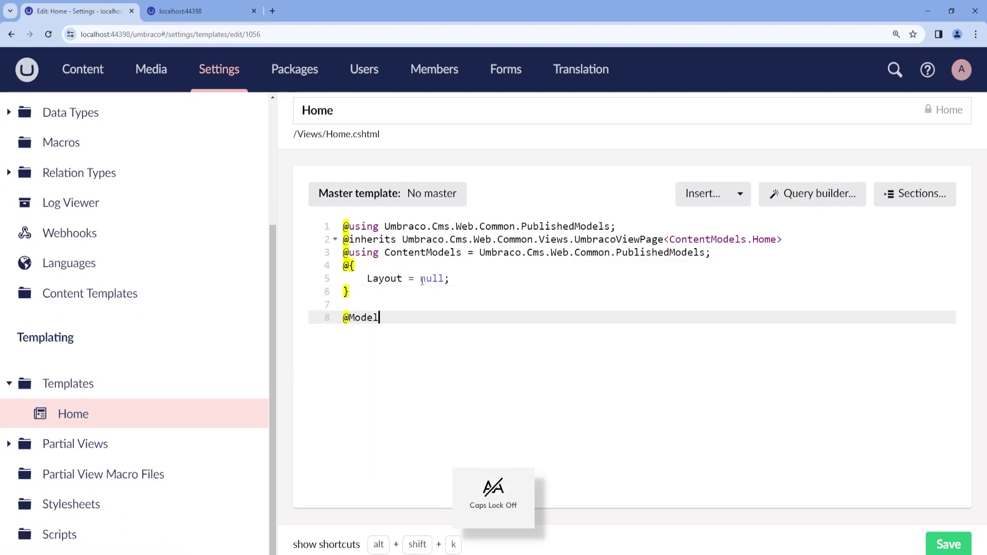
pyautogui.write('.')
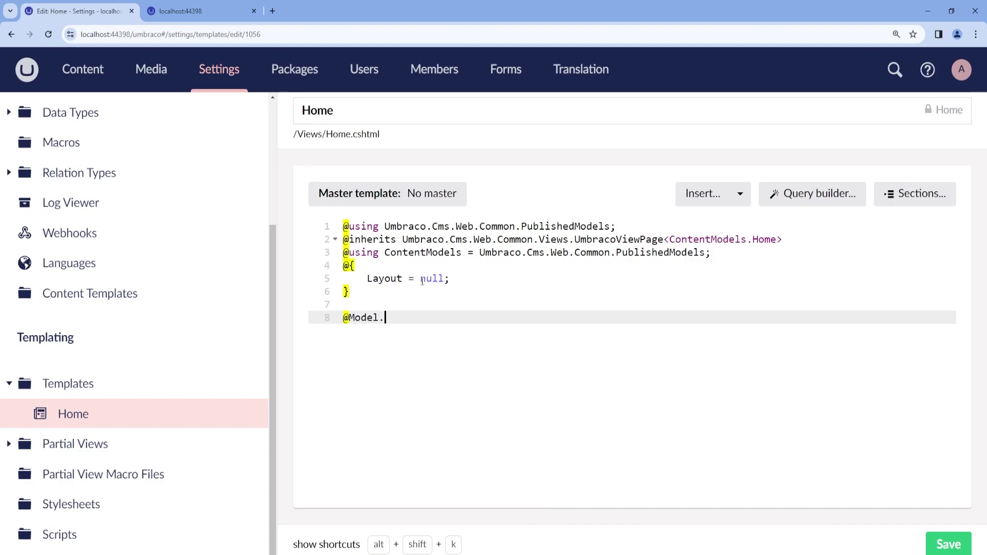
pyautogui.press('capslock')
pyautogui.write('B')
pyautogui.press('capslock')
pyautogui.write('ody')
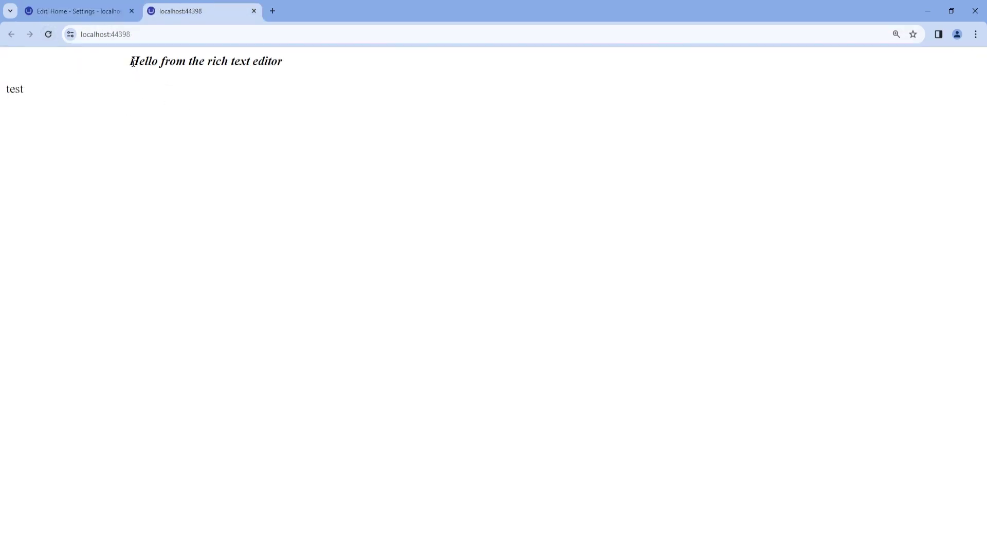
# Check the body text on the live site, then return to the back-office Content section.
pyautogui.moveTo(133, 62); pyautogui.dragTo(223, 84)
pyautogui.click(224, 84)
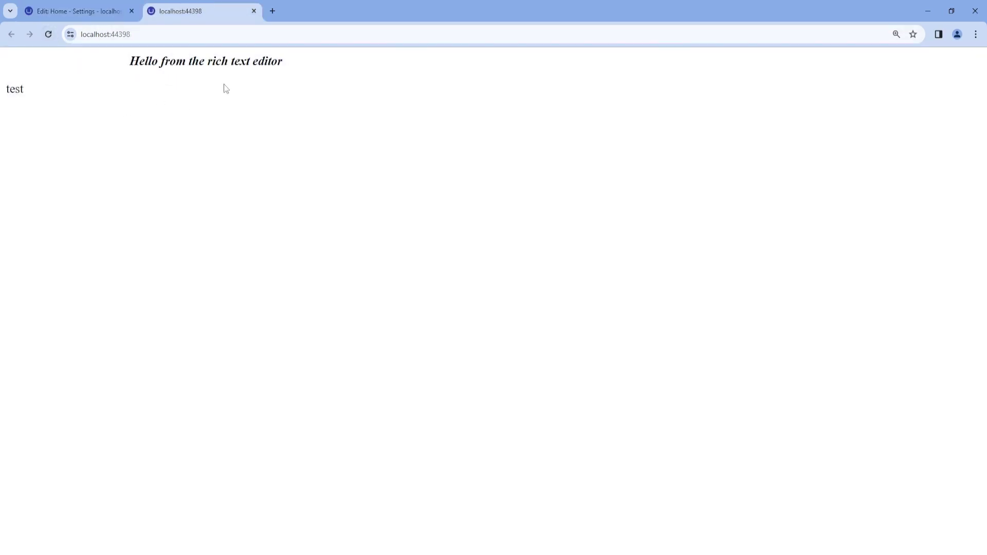
pyautogui.click(107, 12)
pyautogui.click(92, 77)
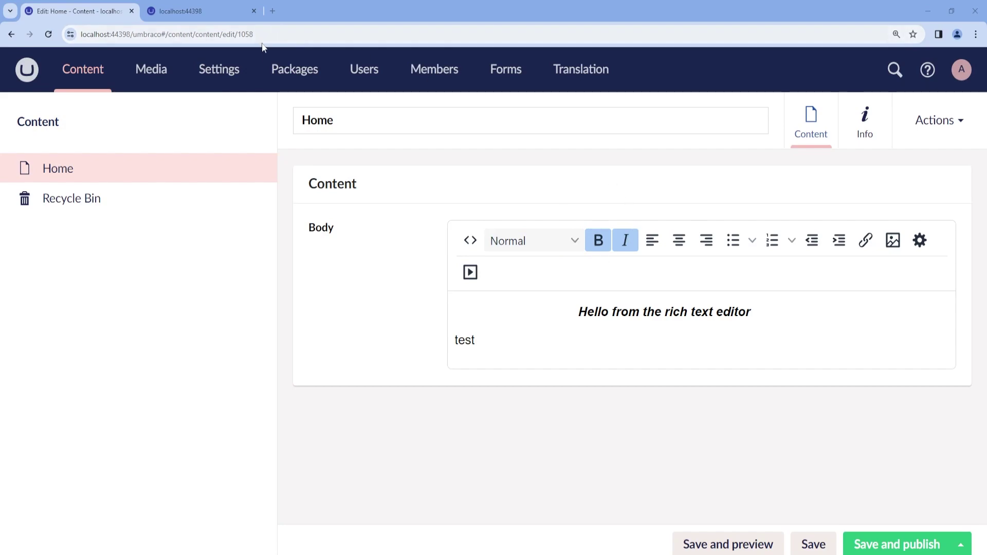
# Open the Body property's 'Home - Body - Rich Text Editor' configuration and scroll to its toolbar options.
pyautogui.click(226, 71)
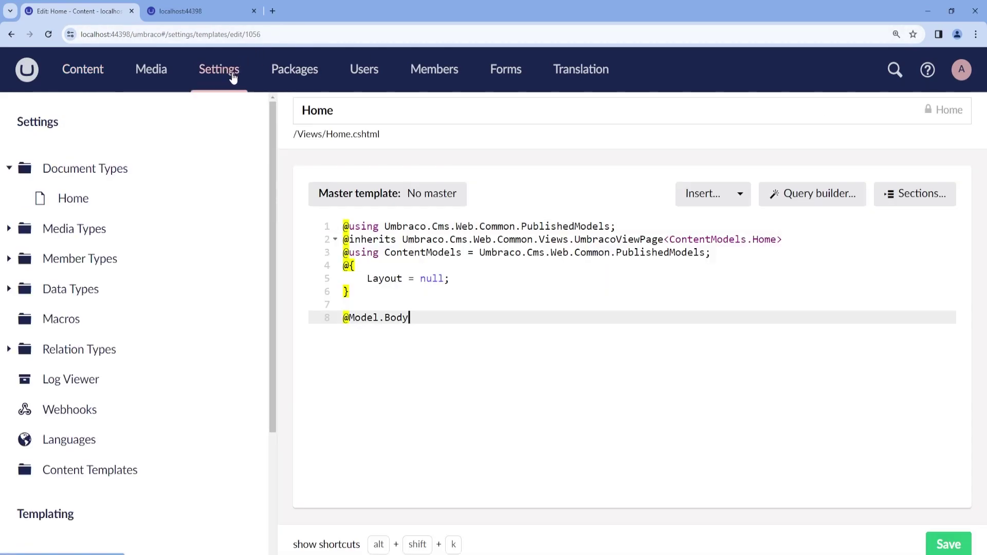
pyautogui.click(117, 198)
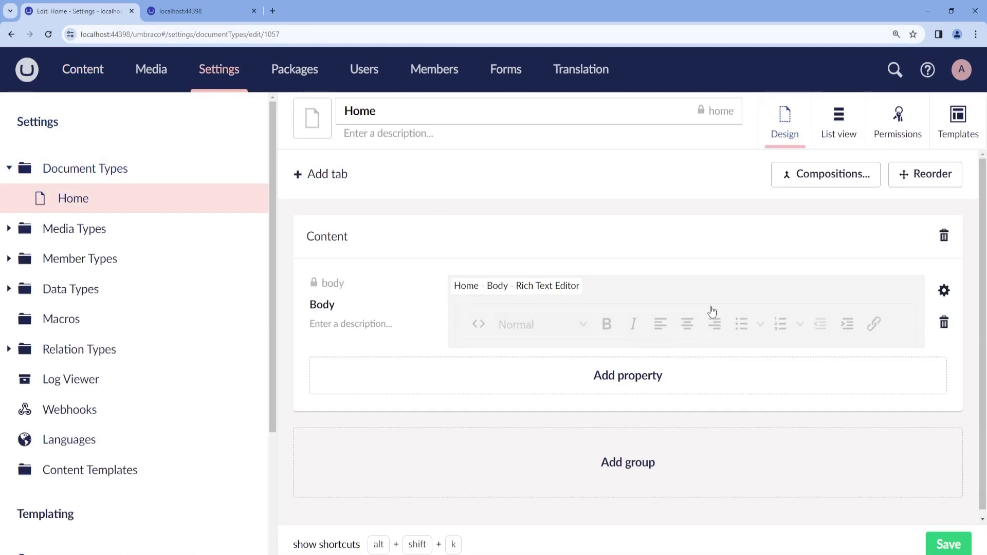
pyautogui.click(944, 292)
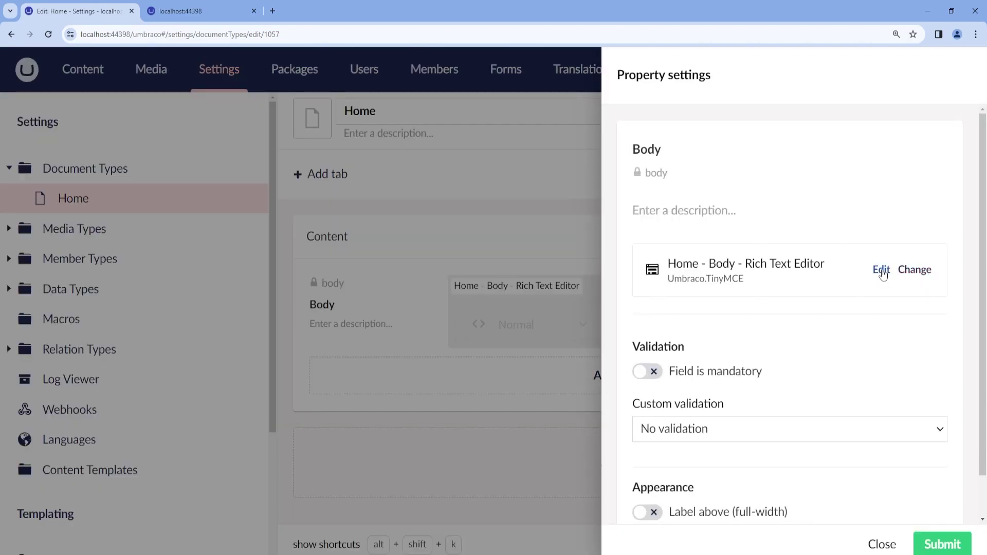
pyautogui.click(881, 270)
pyautogui.scroll(-2, 264, 198)
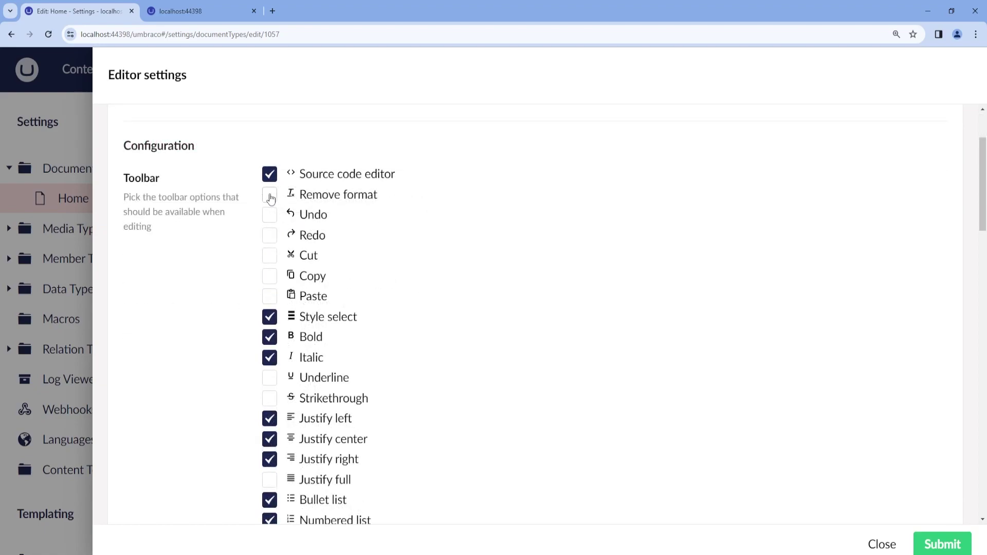
# Add Remove format and Strikethrough to the editor toolbar, and remove Increase indent and Decrease indent.
pyautogui.click(271, 199)
pyautogui.scroll(-2, 264, 295)
pyautogui.click(269, 289)
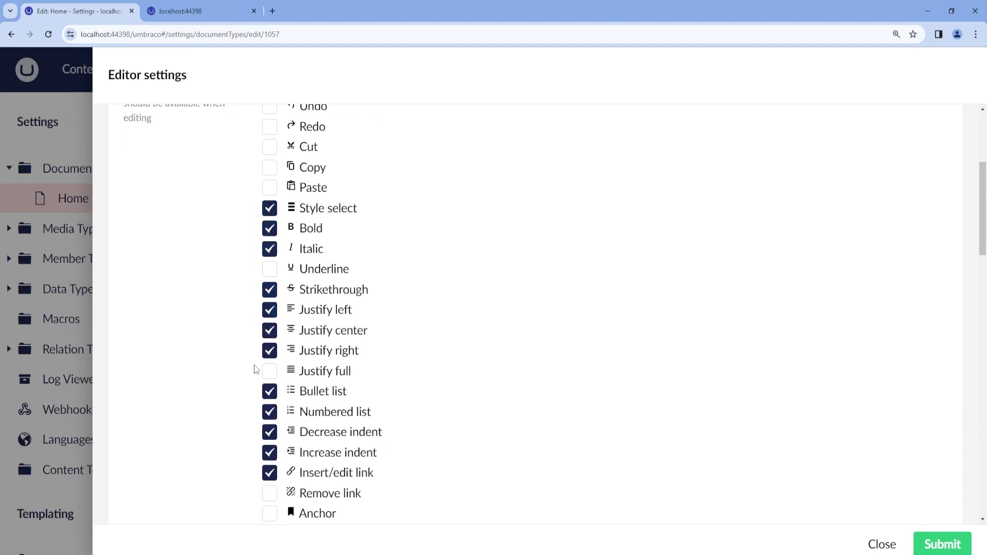
pyautogui.scroll(-1, 255, 369)
pyautogui.scroll(-2, 255, 369)
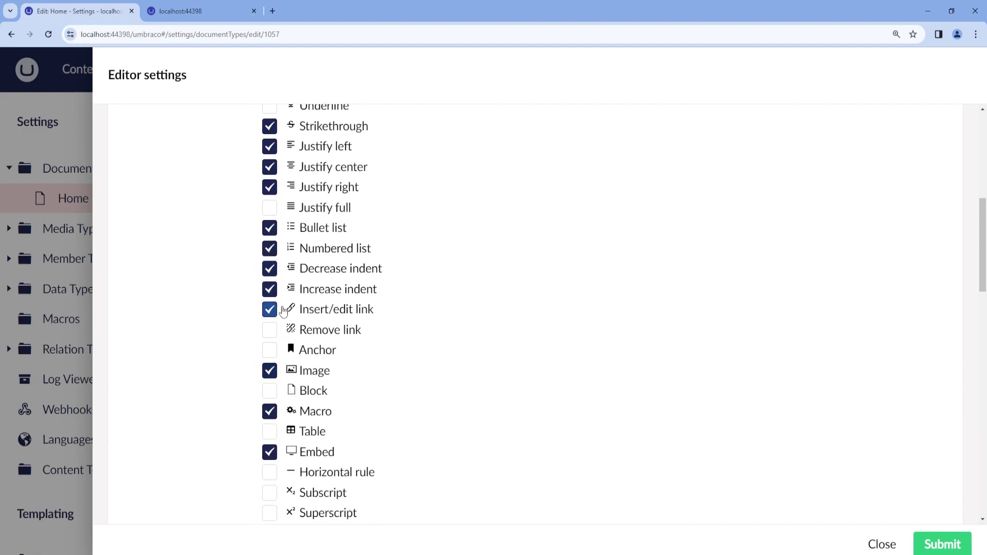
pyautogui.scroll(-1, 270, 254)
pyautogui.click(269, 235)
pyautogui.click(269, 214)
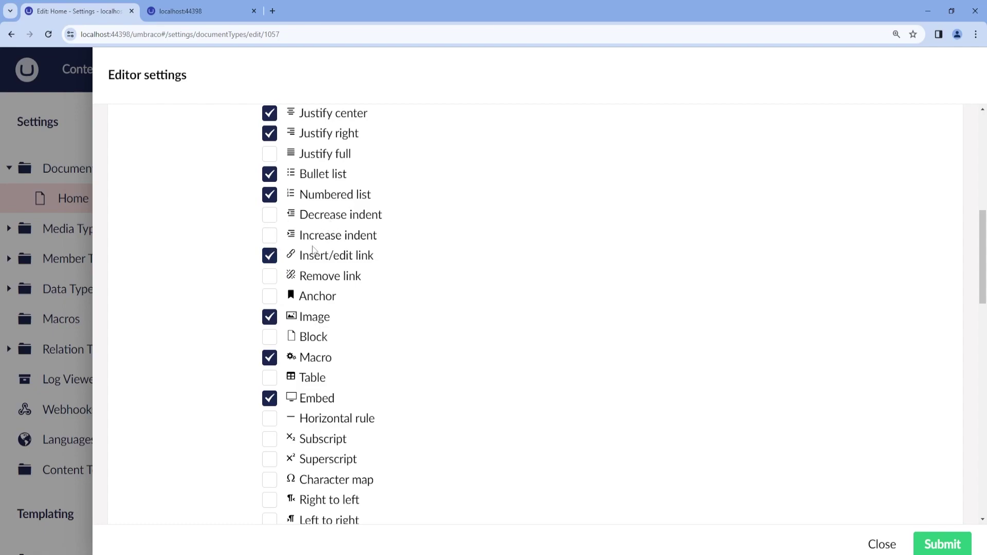
# Tick the Horizontal rule and Table toolbar options.
pyautogui.scroll(-1, 286, 308)
pyautogui.scroll(-1, 272, 325)
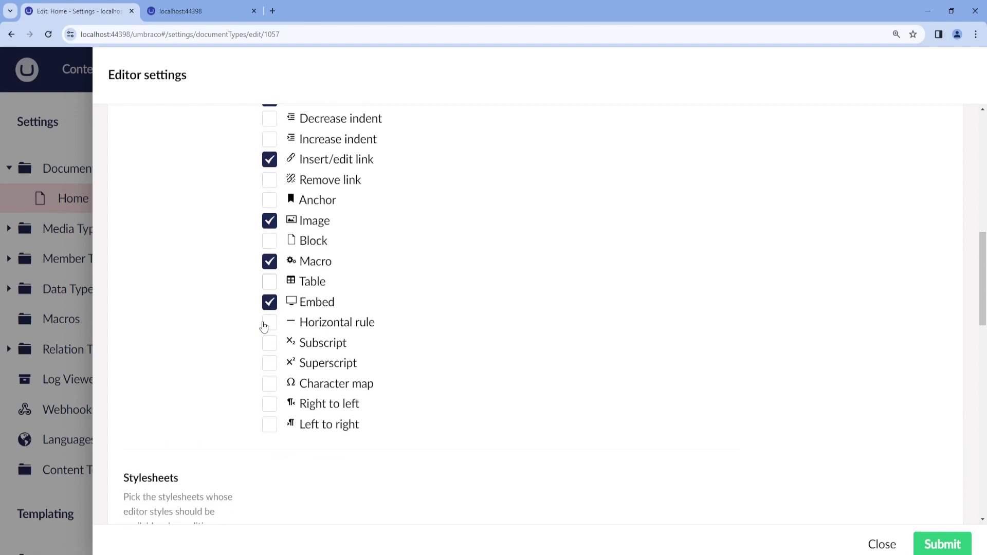
pyautogui.scroll(-2, 264, 379)
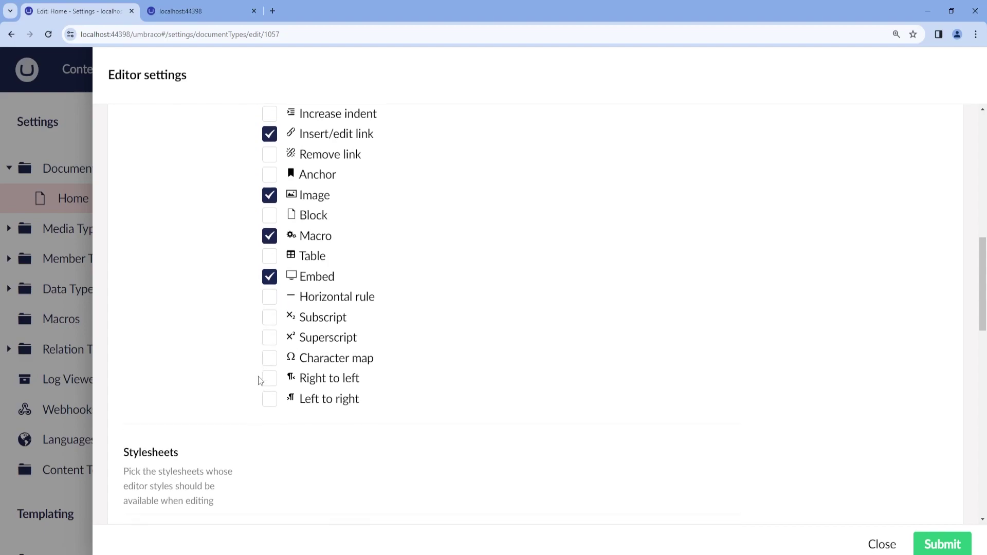
pyautogui.scroll(2, 271, 261)
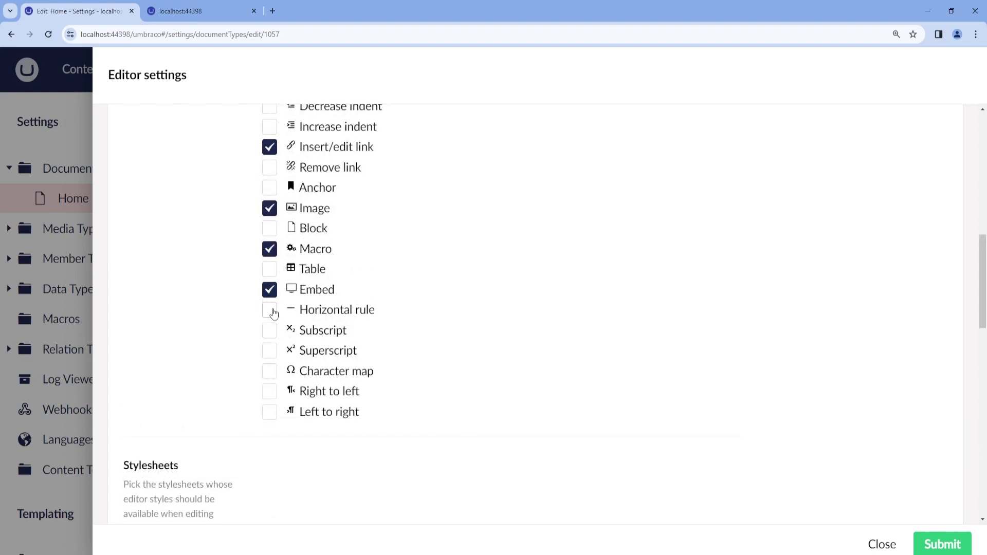
pyautogui.click(269, 311)
pyautogui.click(269, 269)
pyautogui.scroll(-4, 375, 359)
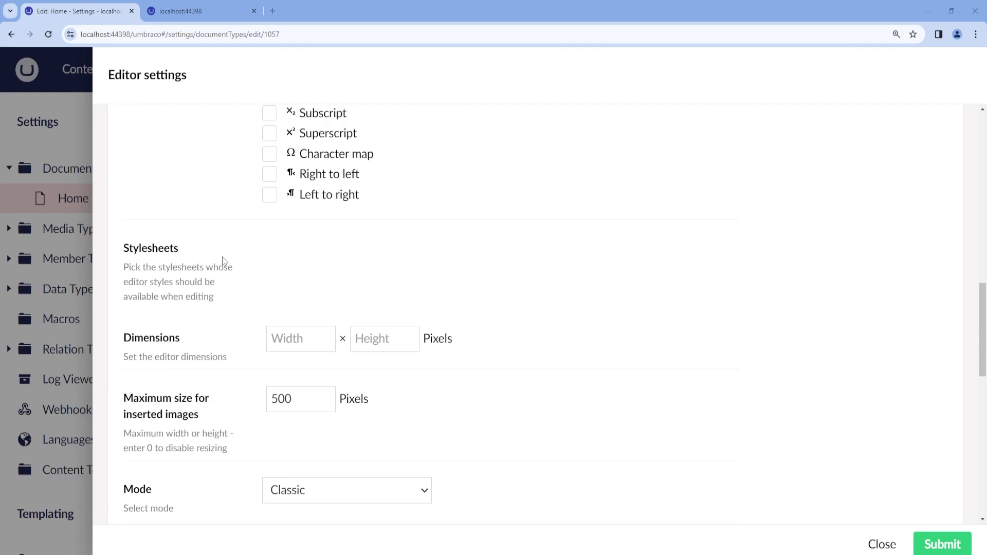
# Set the editor Width and Height to 500 each.
pyautogui.scroll(-2, 174, 255)
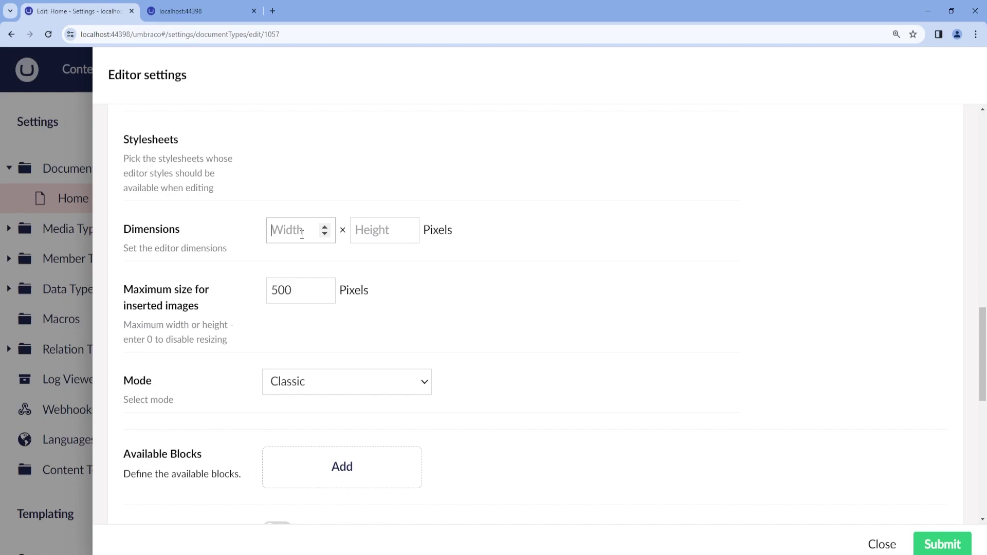
pyautogui.write('500')
pyautogui.click(376, 235)
pyautogui.write('500')
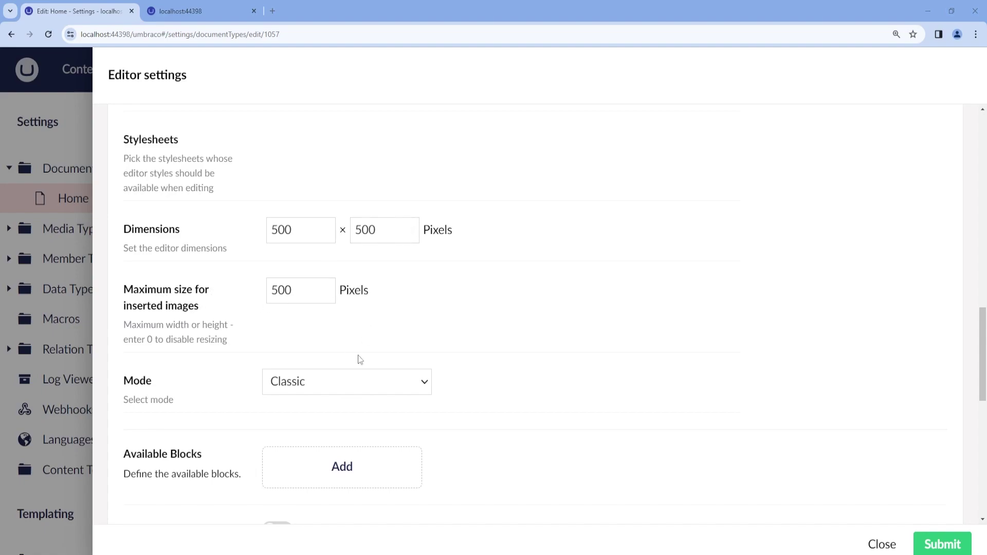
# Set the editor Mode to Inline.
pyautogui.click(324, 382)
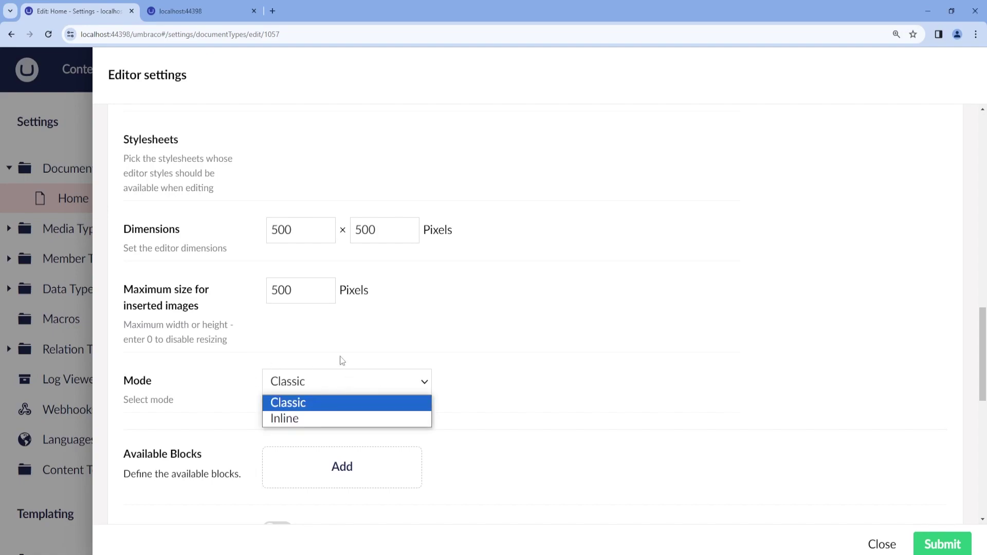
pyautogui.scroll(-2, 342, 359)
pyautogui.click(323, 275)
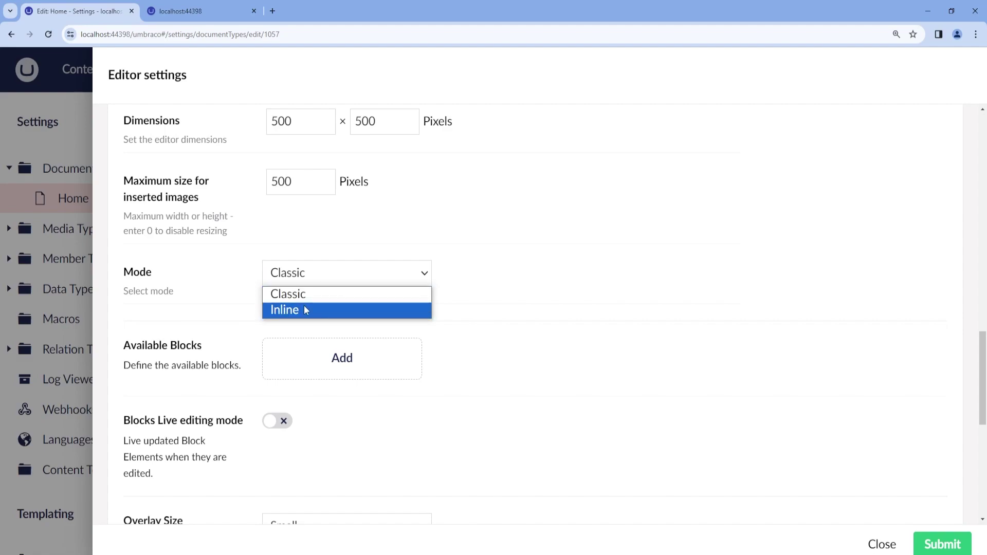
pyautogui.click(304, 308)
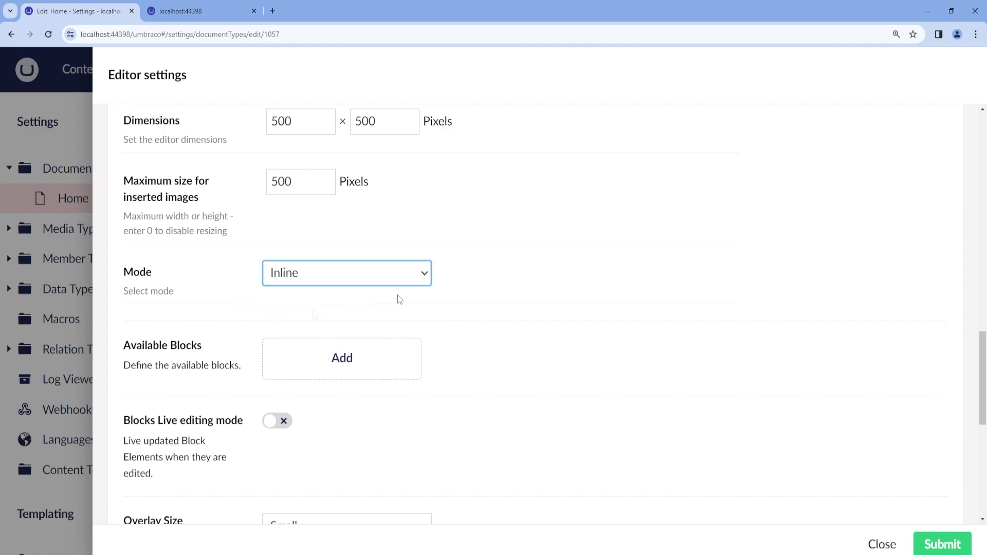
pyautogui.scroll(15, 335, 297)
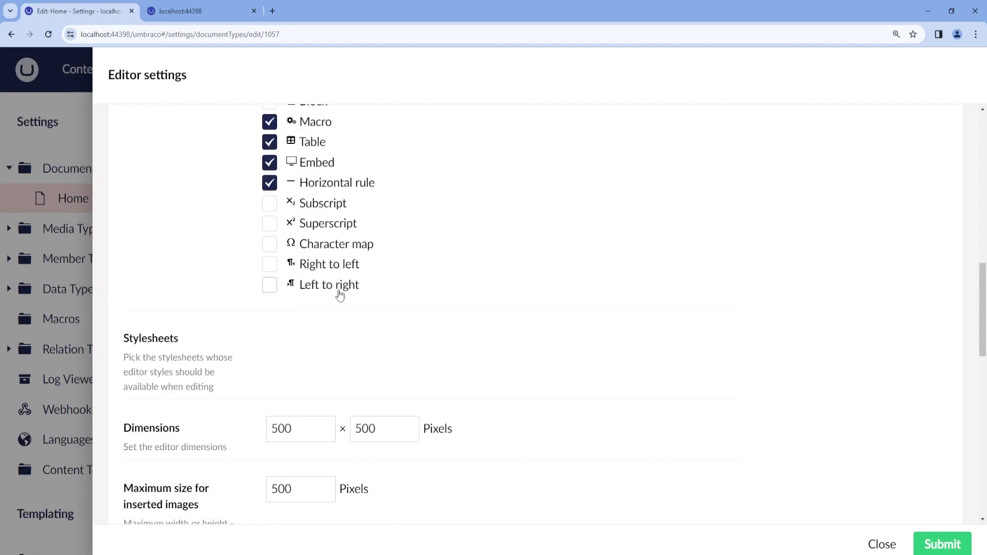
pyautogui.scroll(-15, 359, 323)
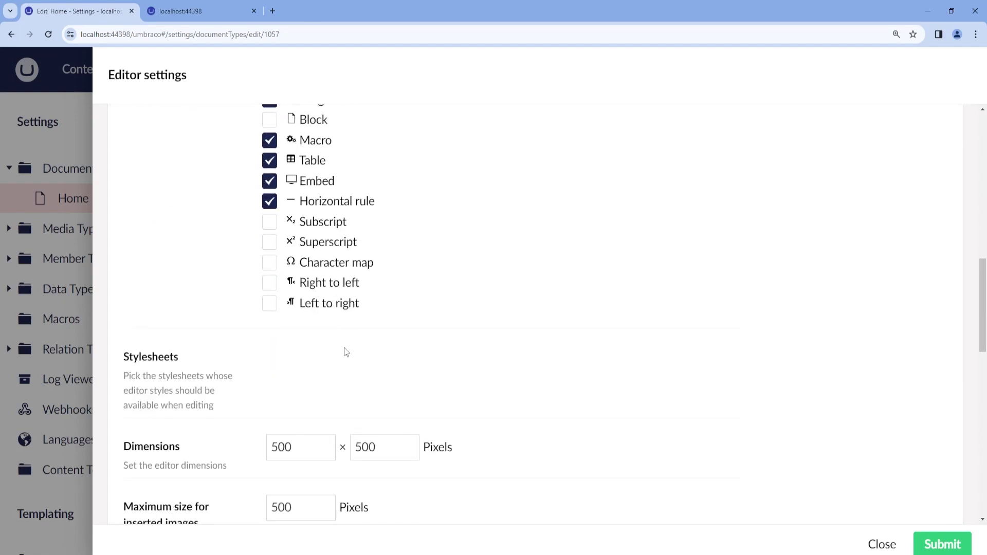
pyautogui.click(376, 335)
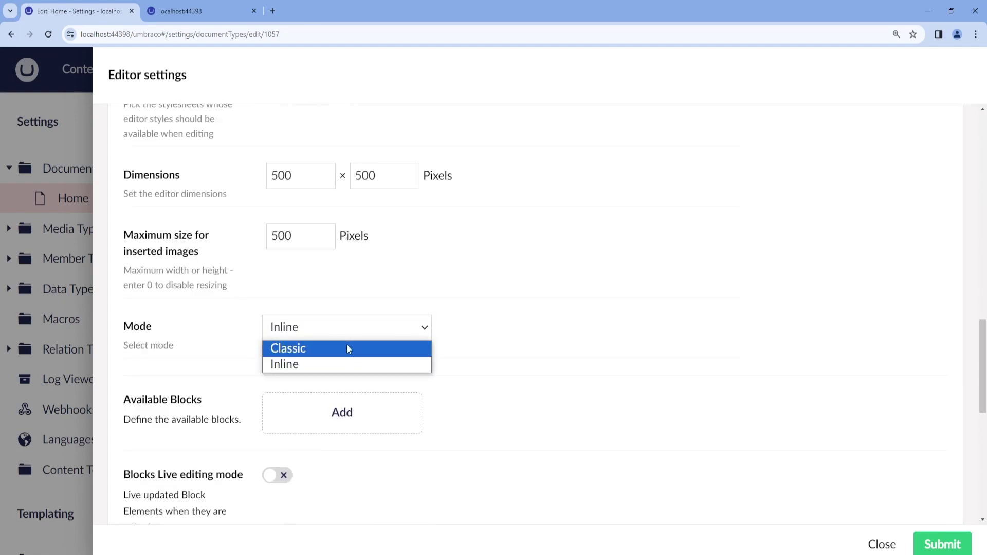
pyautogui.click(407, 346)
pyautogui.scroll(3, 416, 328)
pyautogui.scroll(-3, 383, 372)
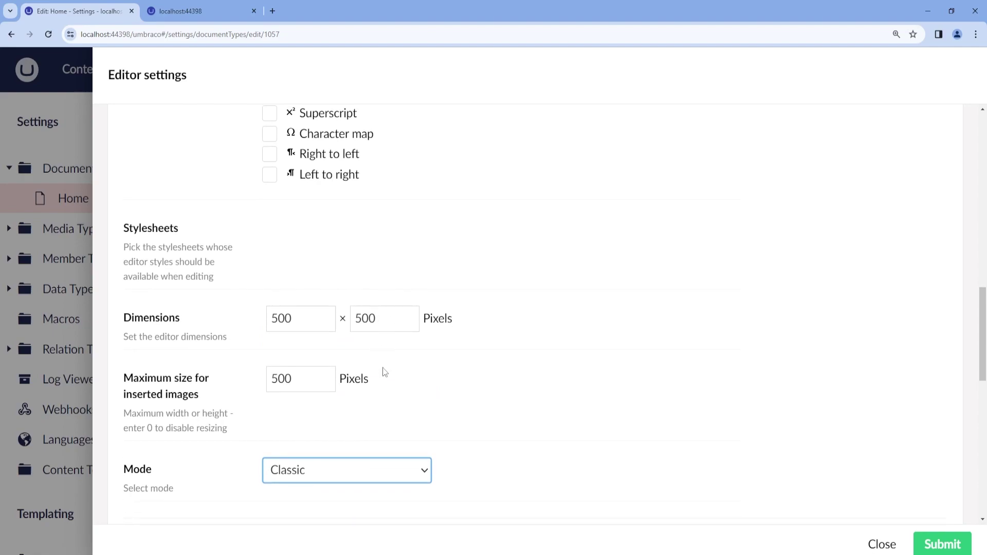
pyautogui.click(352, 384)
pyautogui.click(312, 418)
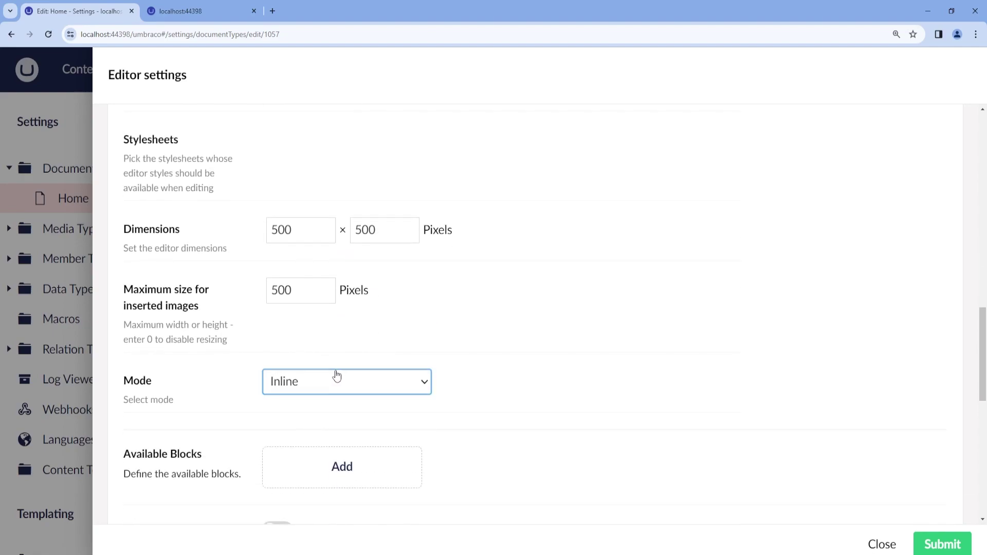
# Toggle Hide Label on and back off, leaving it disabled.
pyautogui.scroll(-3, 221, 380)
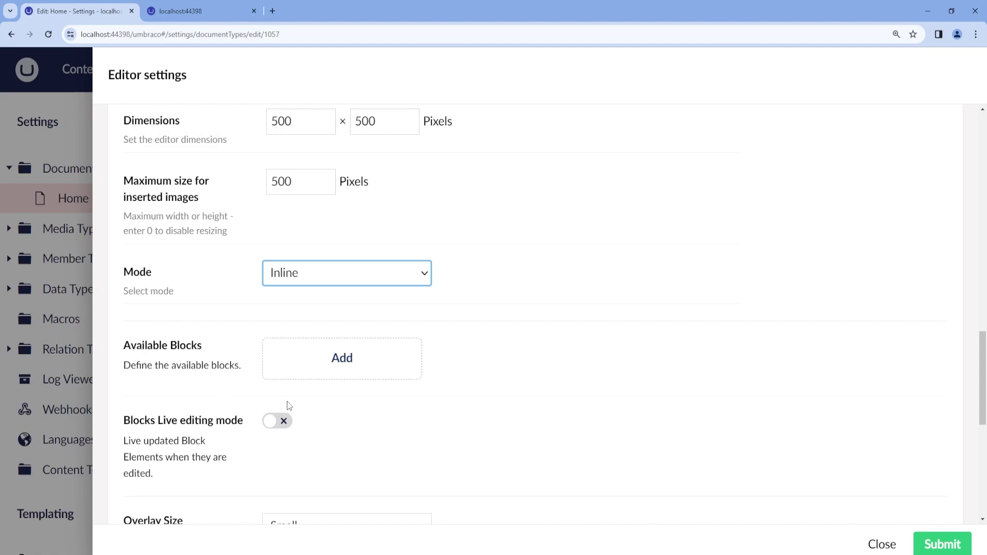
pyautogui.scroll(-7, 173, 419)
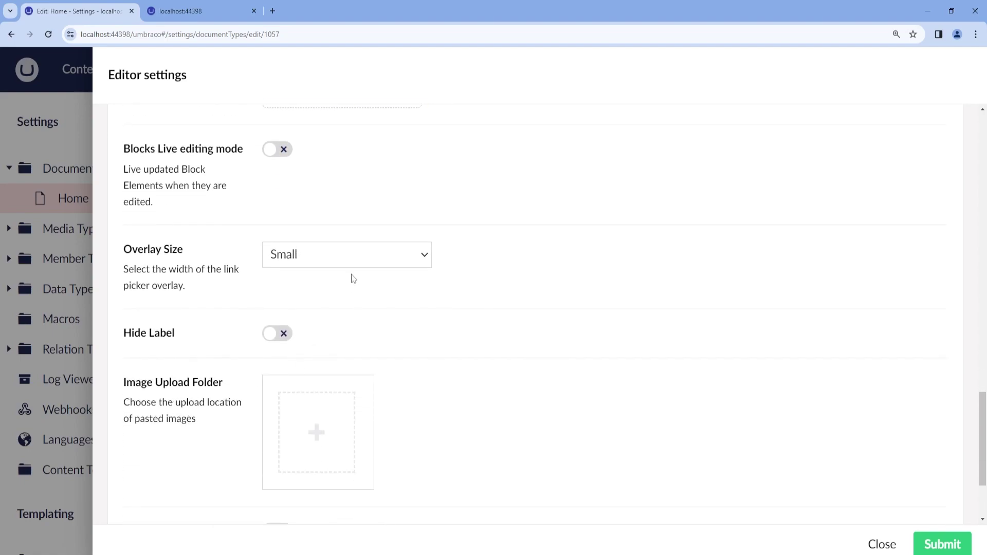
pyautogui.scroll(-1, 232, 324)
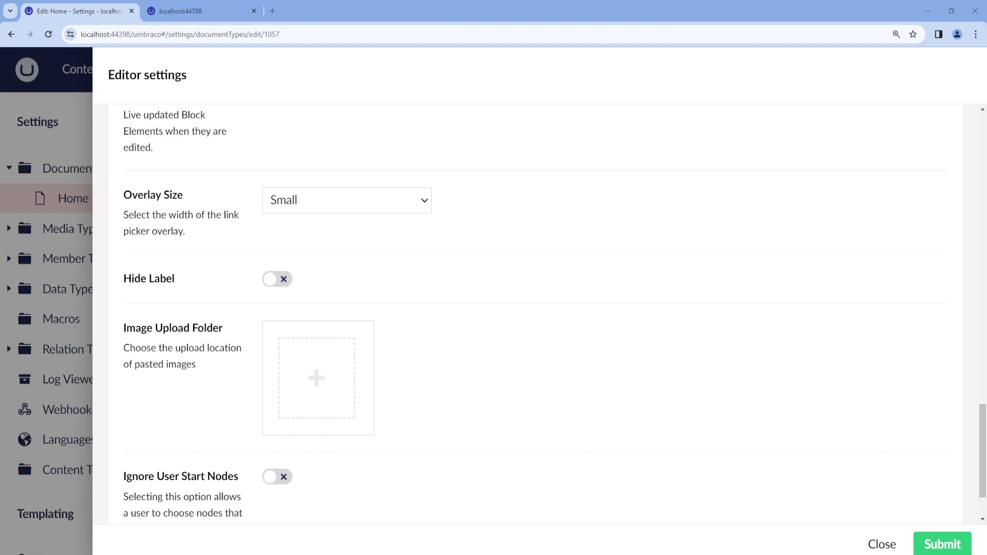
pyautogui.click(274, 284)
pyautogui.click(271, 283)
pyautogui.scroll(-1, 575, 403)
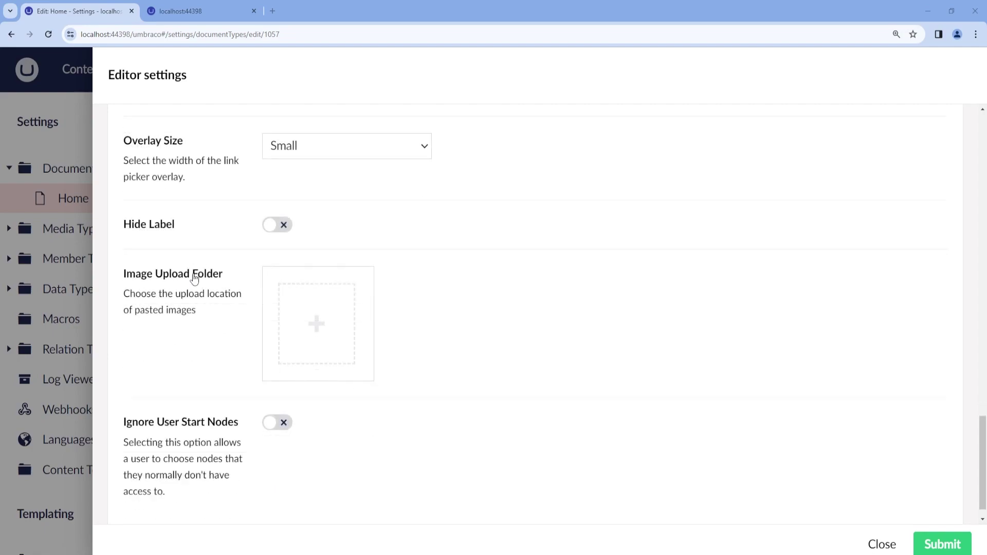
# From the Image Upload Folder picker, create a media folder named RTE, then close without assigning it.
pyautogui.click(323, 312)
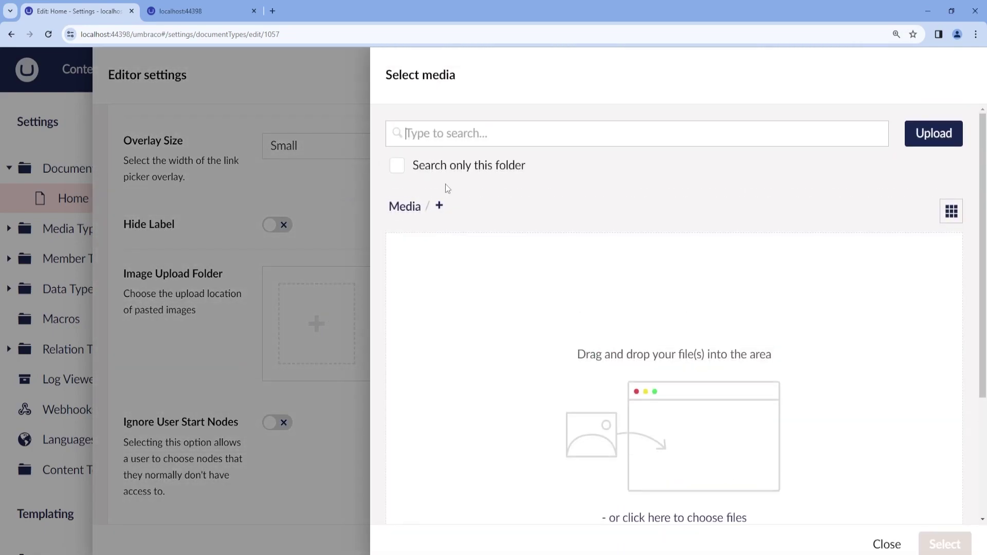
pyautogui.click(440, 208)
pyautogui.press('capslock')
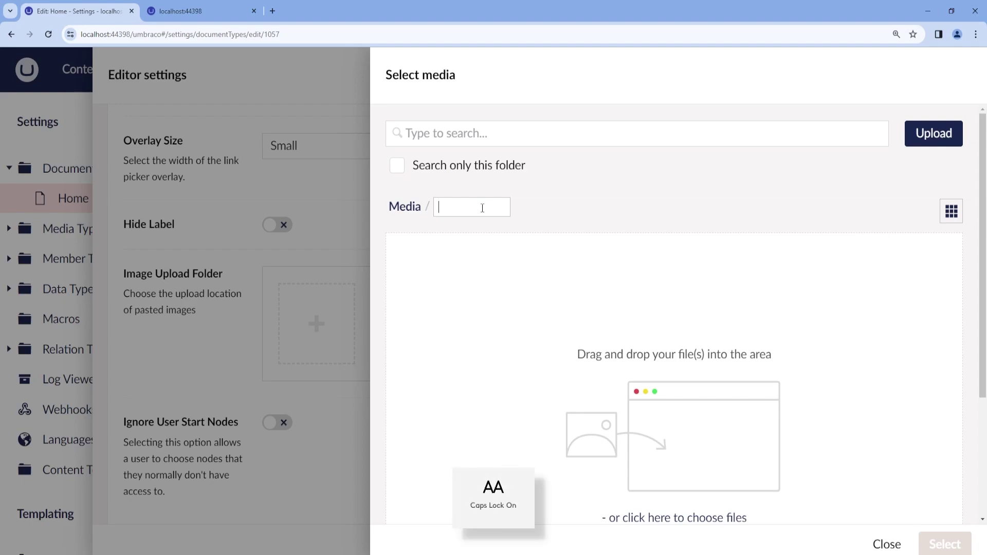
pyautogui.write('RTE')
pyautogui.press('capslock')
pyautogui.press('Return')
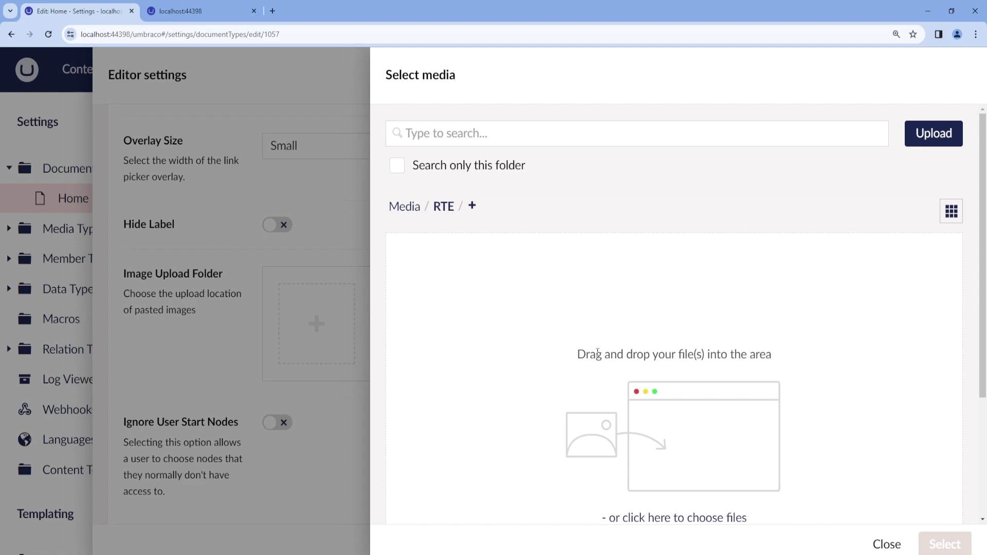
pyautogui.click(886, 544)
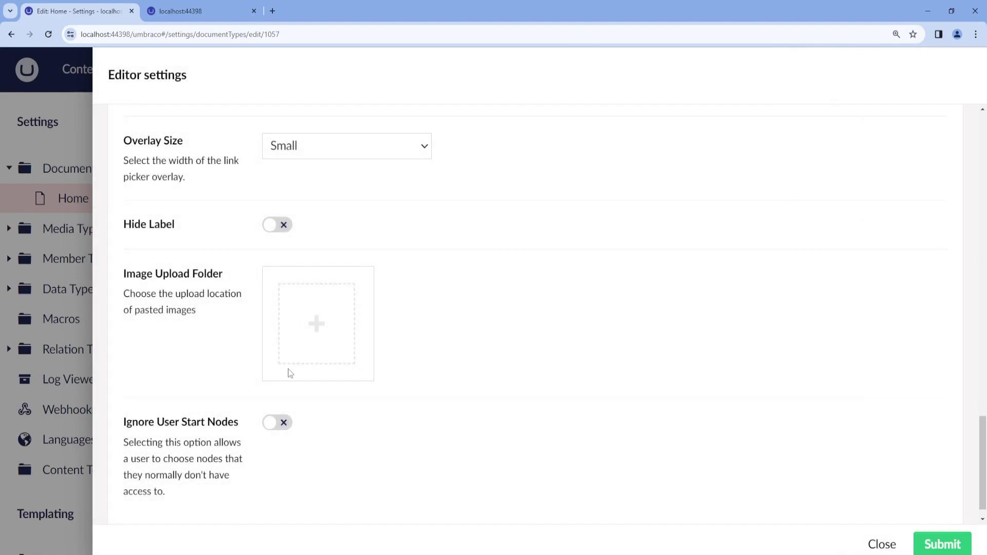
# Submit the Rich Text Editor and Body property settings, then save the Home document type.
pyautogui.scroll(-1, 109, 467)
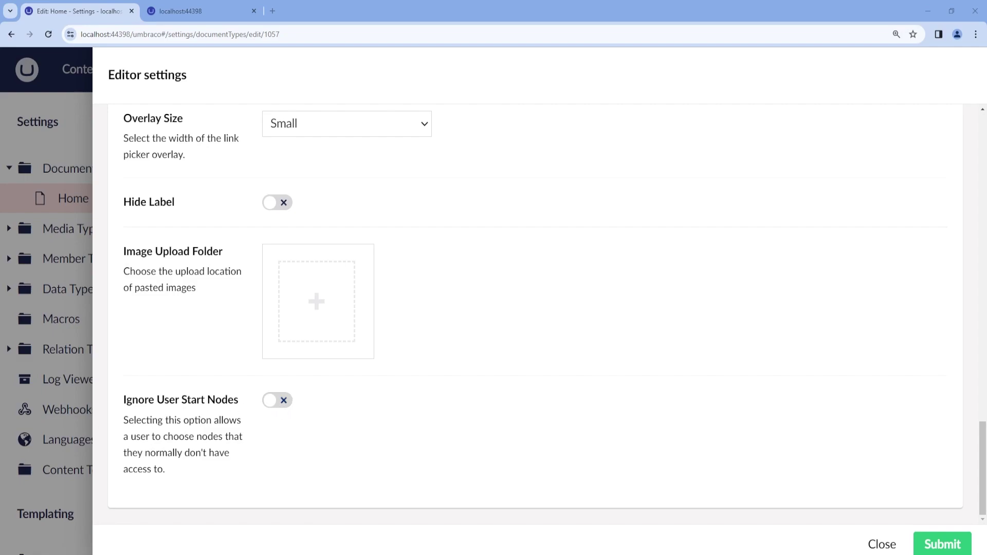
pyautogui.click(943, 545)
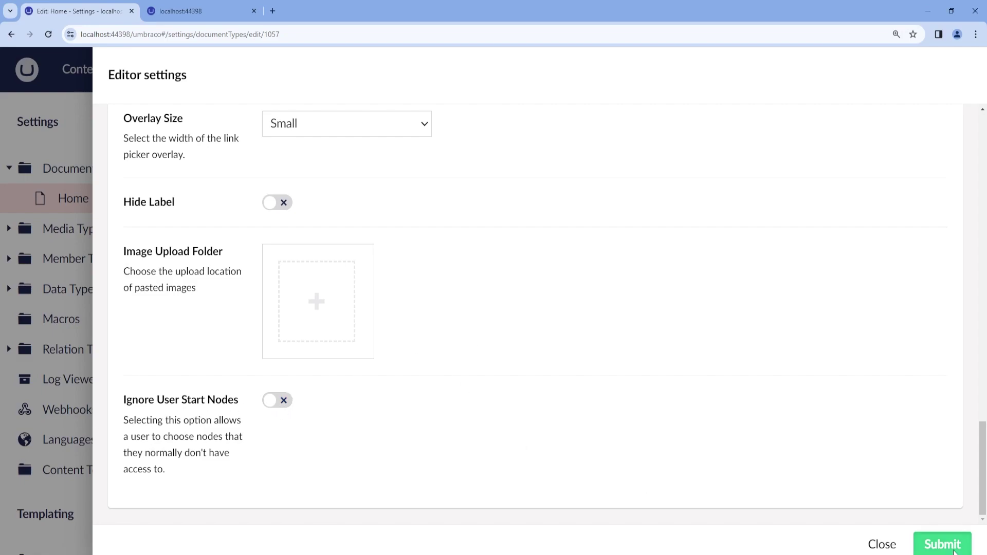
pyautogui.click(943, 545)
pyautogui.click(945, 546)
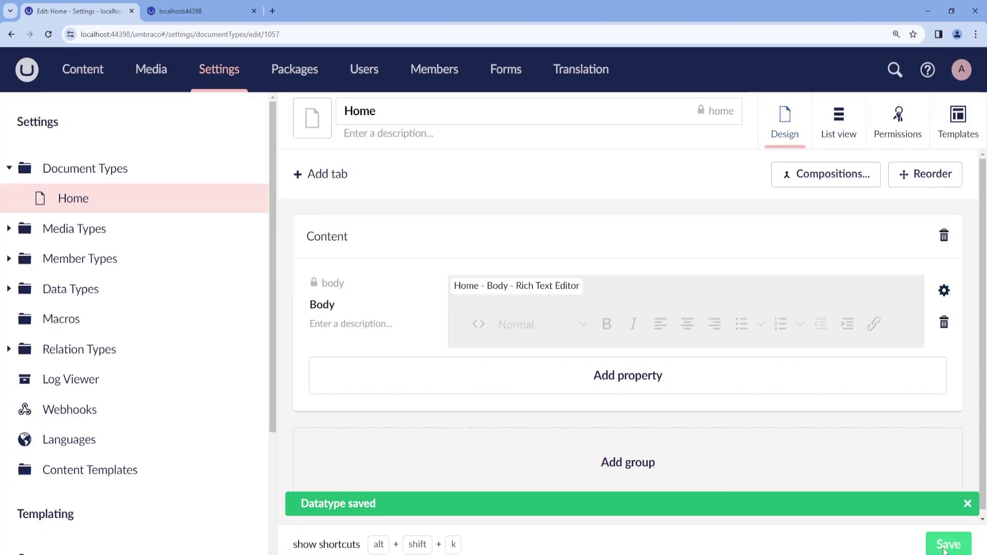
# Open the Home page in Content and select the word 'test' in the Body.
pyautogui.click(94, 77)
pyautogui.click(56, 168)
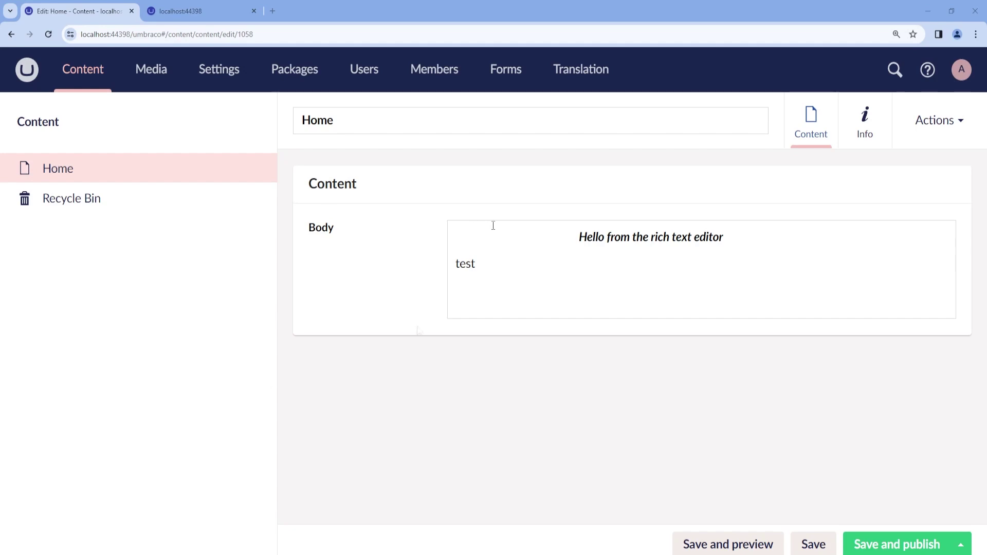
pyautogui.tripleClick(616, 243)
pyautogui.click(465, 263)
pyautogui.doubleClick(465, 263)
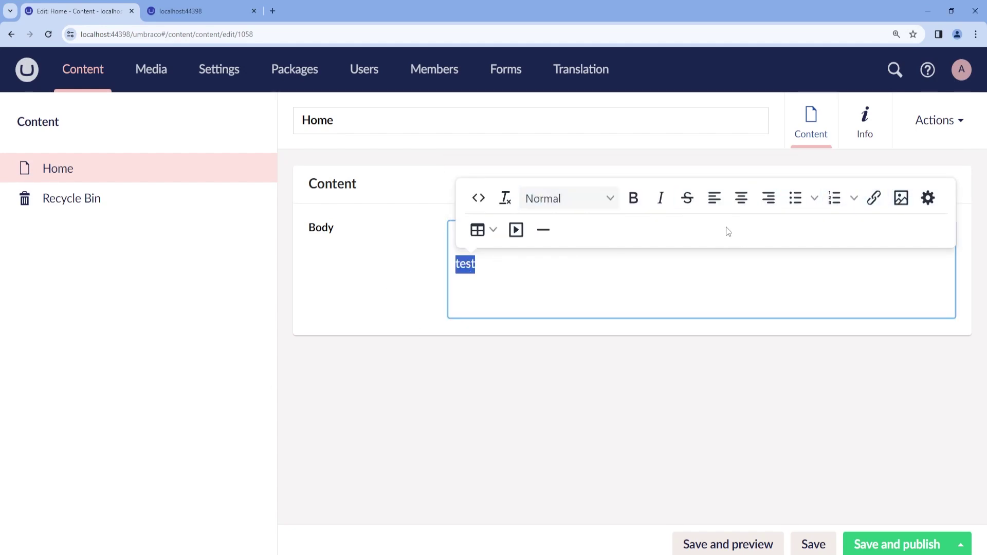
# Upload the Unicorn image to RTE and insert it with alt text and caption 'unicorn'.
pyautogui.click(900, 198)
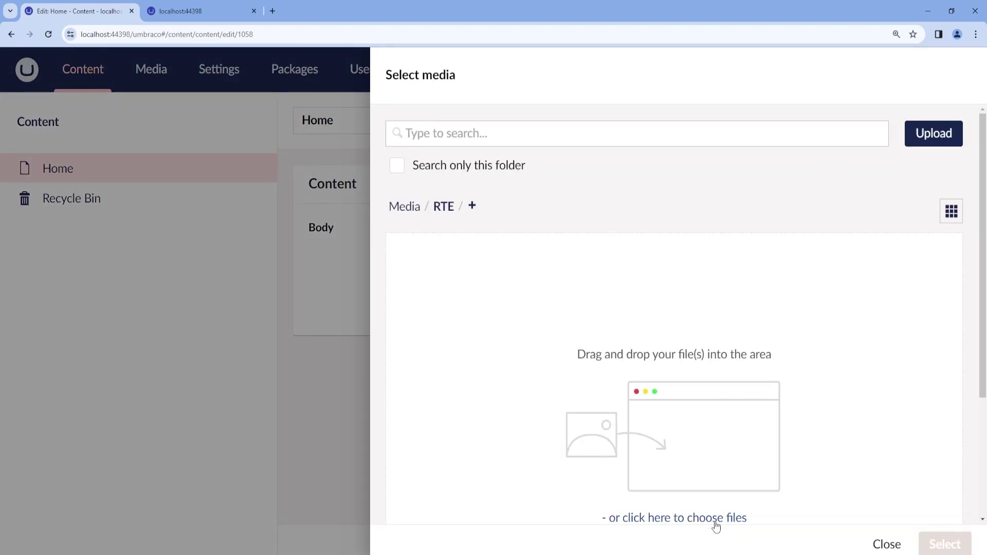
pyautogui.moveTo(591, 49); pyautogui.dragTo(636, 363)
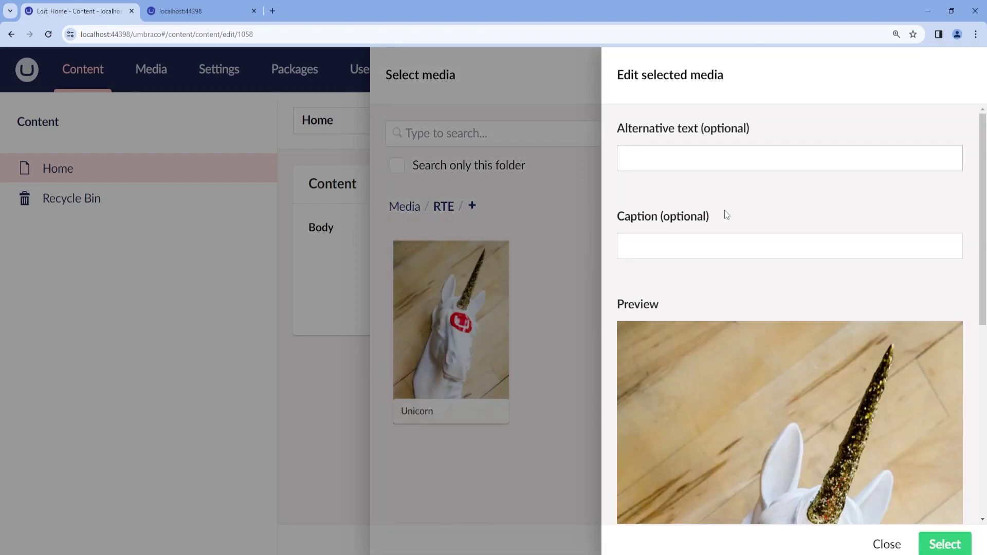
pyautogui.write('unicorn')
pyautogui.hotkey('ctrl', 'a')
pyautogui.hotkey('ctrl', 'c')
pyautogui.click(700, 241)
pyautogui.hotkey('ctrl', 'v')
pyautogui.scroll(-3, 903, 497)
pyautogui.click(945, 544)
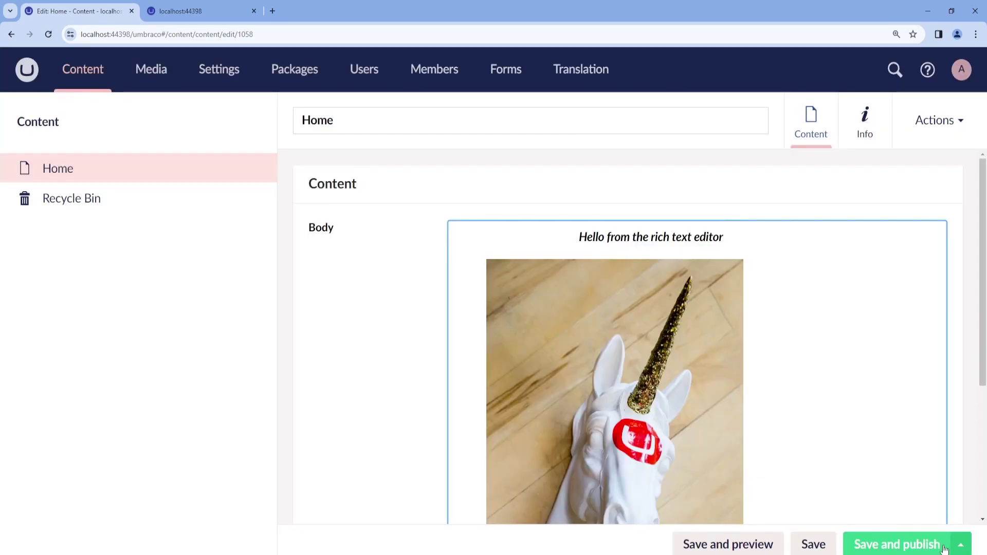
# Centre the inserted unicorn image and view the page's Info tab.
pyautogui.scroll(-5, 872, 503)
pyautogui.scroll(6, 872, 503)
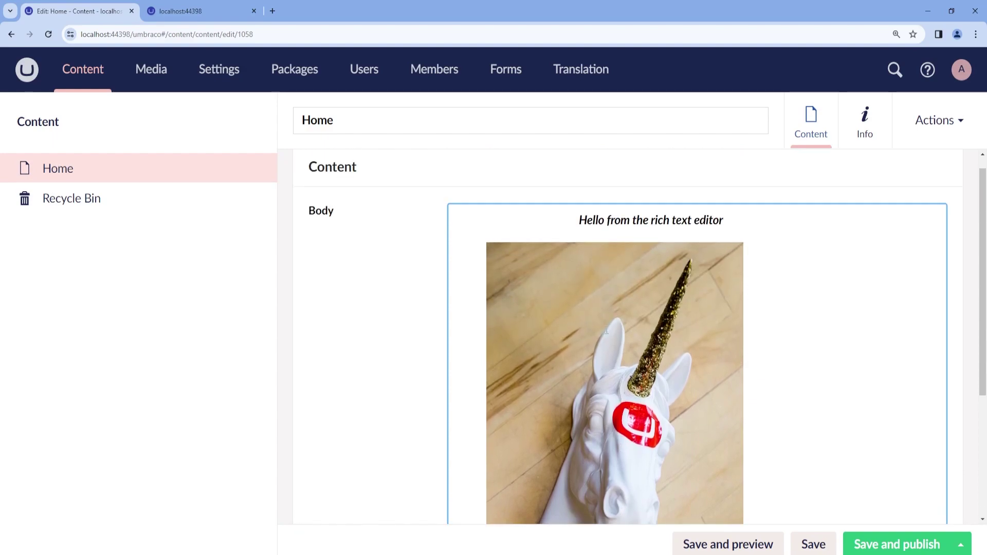
pyautogui.scroll(-3, 650, 231)
pyautogui.click(650, 216)
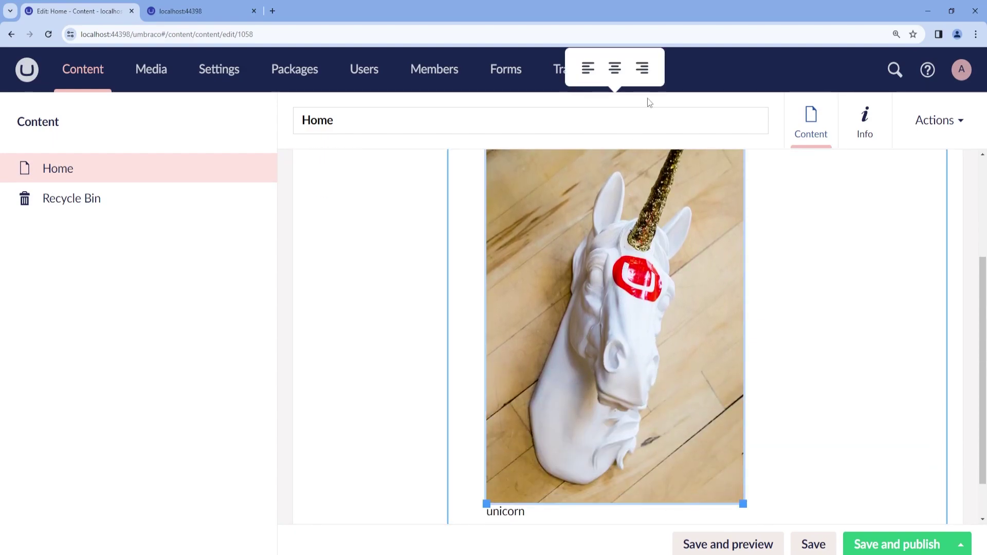
pyautogui.click(615, 67)
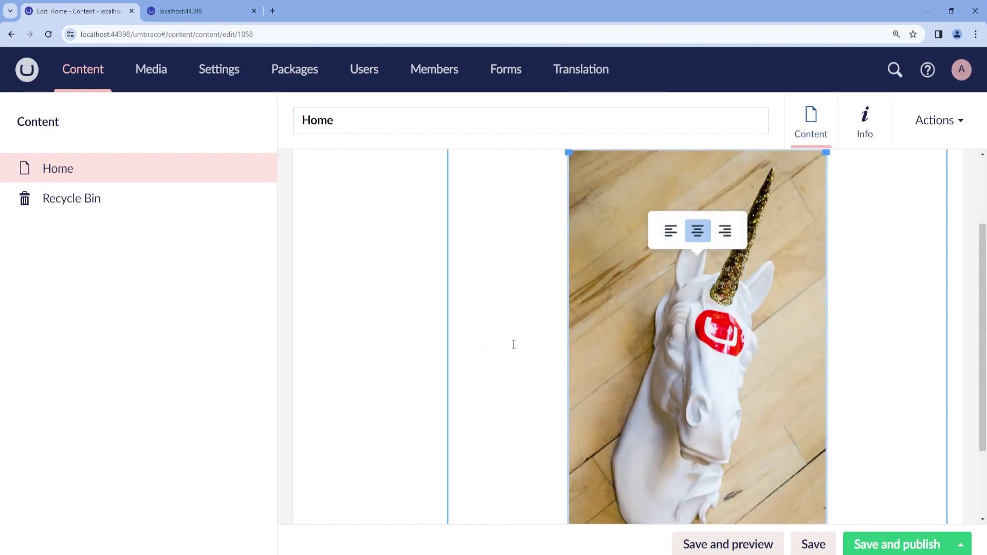
pyautogui.click(862, 134)
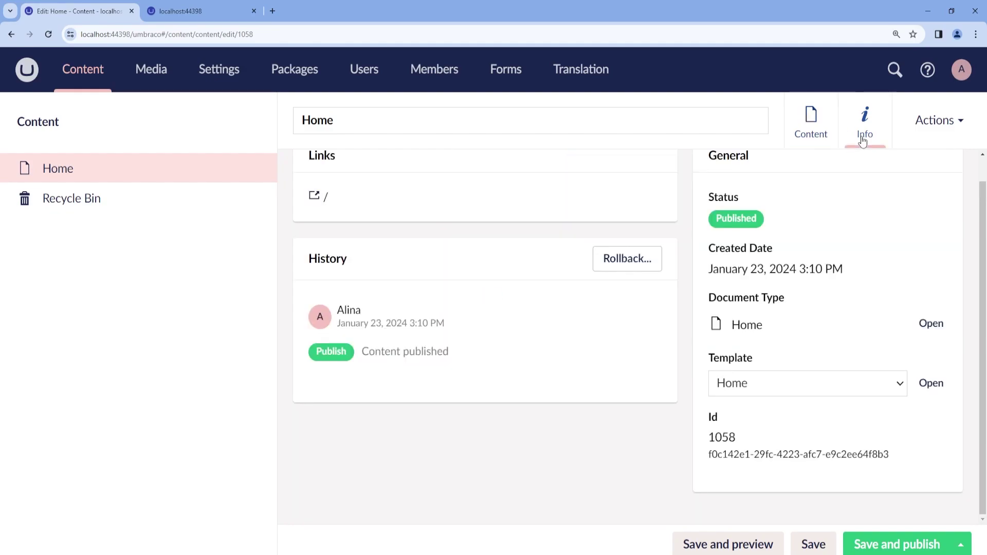
# Cap inserted images at 200 pixels in the Body editor settings and save the Home document type.
pyautogui.click(940, 326)
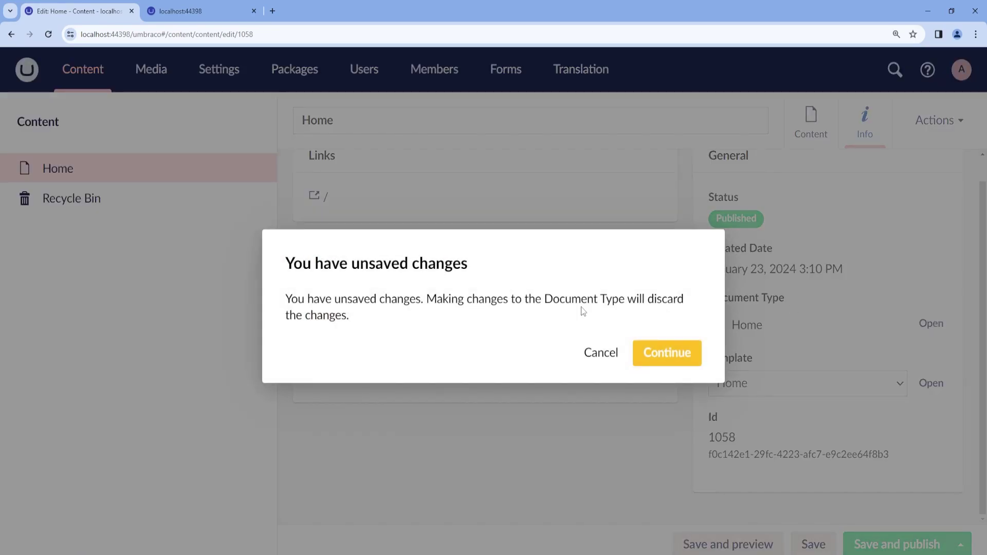
pyautogui.click(686, 357)
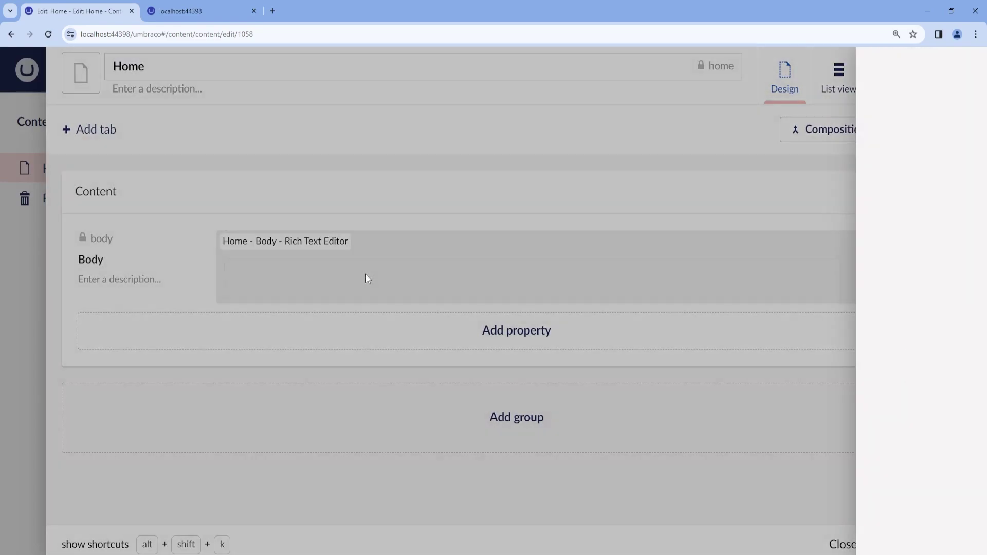
pyautogui.click(365, 275)
pyautogui.click(883, 273)
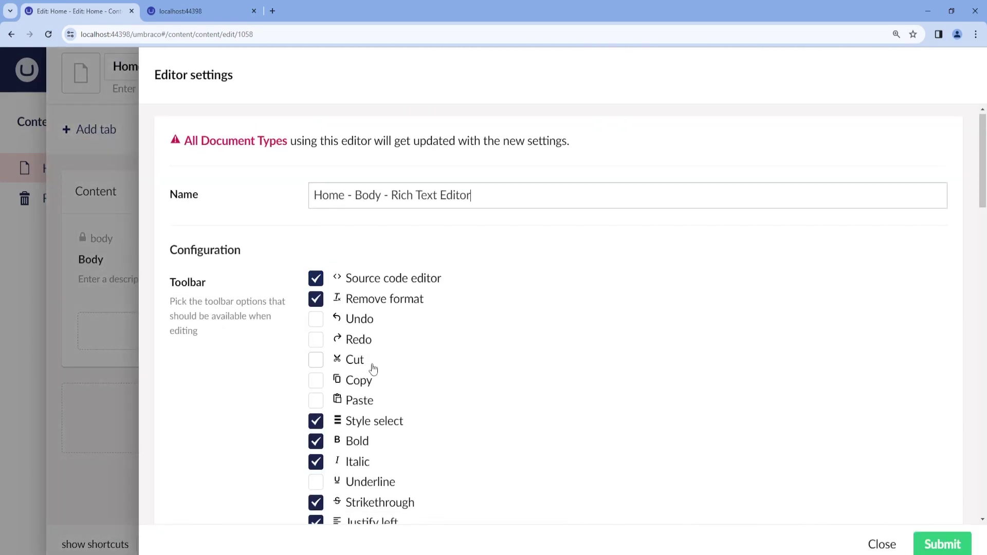
pyautogui.scroll(-15, 374, 368)
pyautogui.scroll(-2, 366, 371)
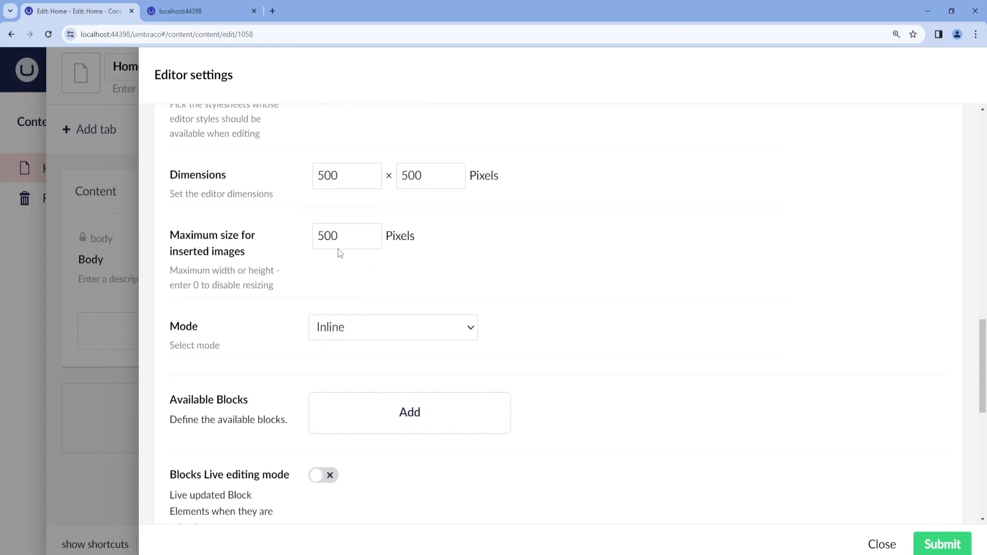
pyautogui.click(344, 237)
pyautogui.click(946, 546)
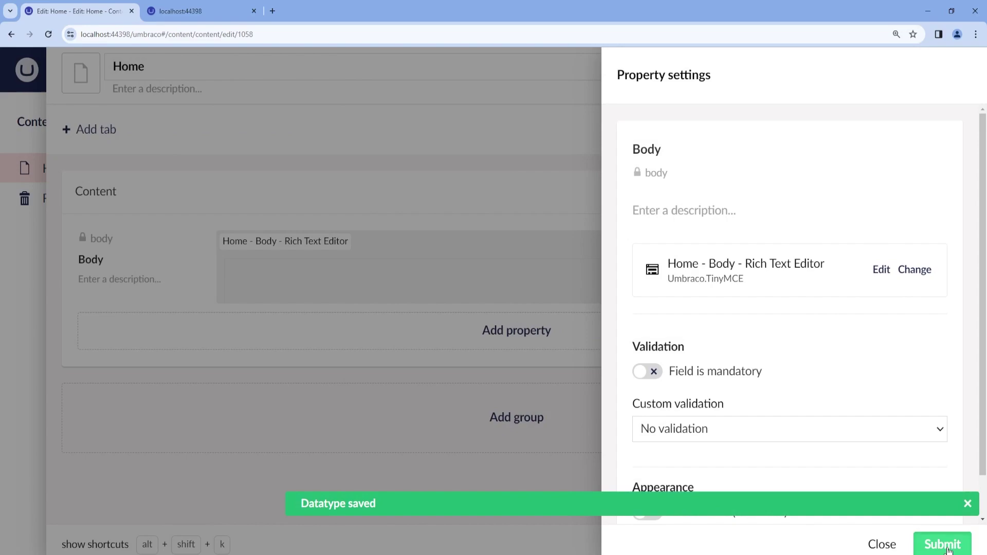
pyautogui.click(946, 544)
pyautogui.click(923, 542)
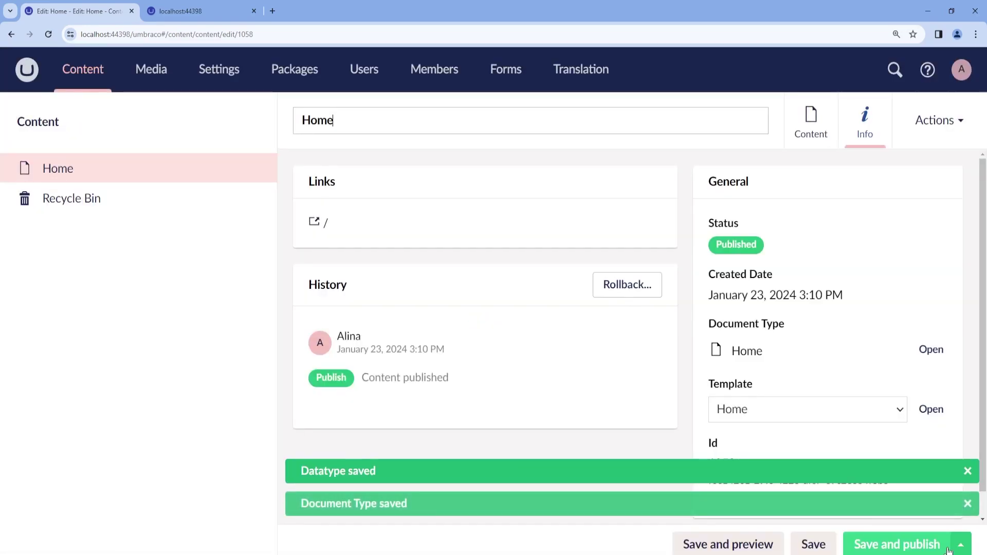
# Insert the Unicorn image on a new line below 'test' in the Body.
pyautogui.click(821, 135)
pyautogui.click(603, 279)
pyautogui.press('Return')
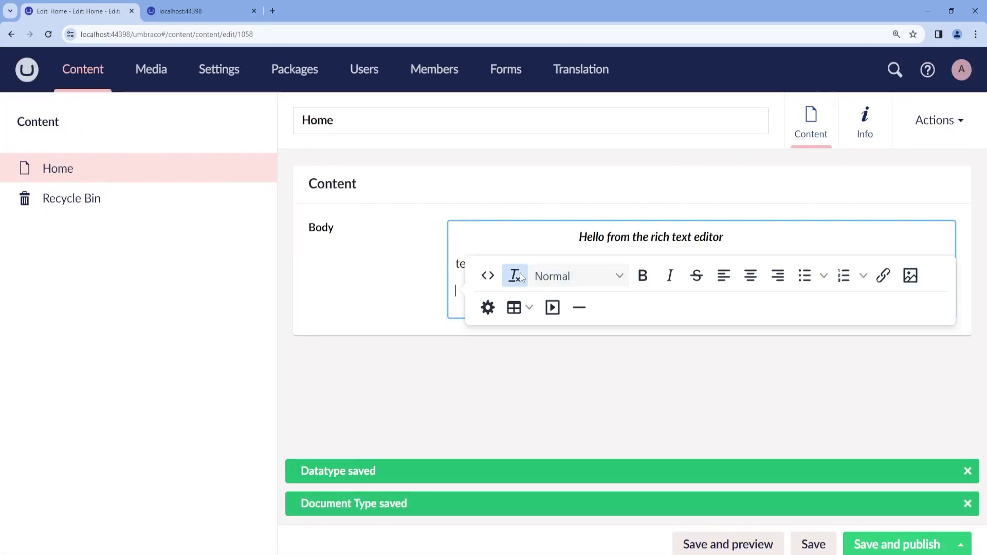
pyautogui.click(908, 307)
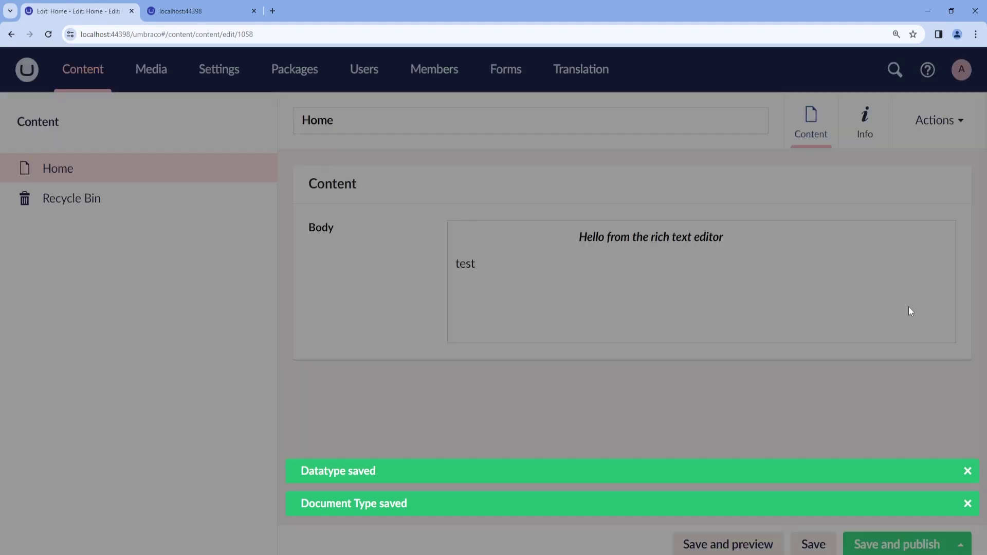
pyautogui.click(456, 347)
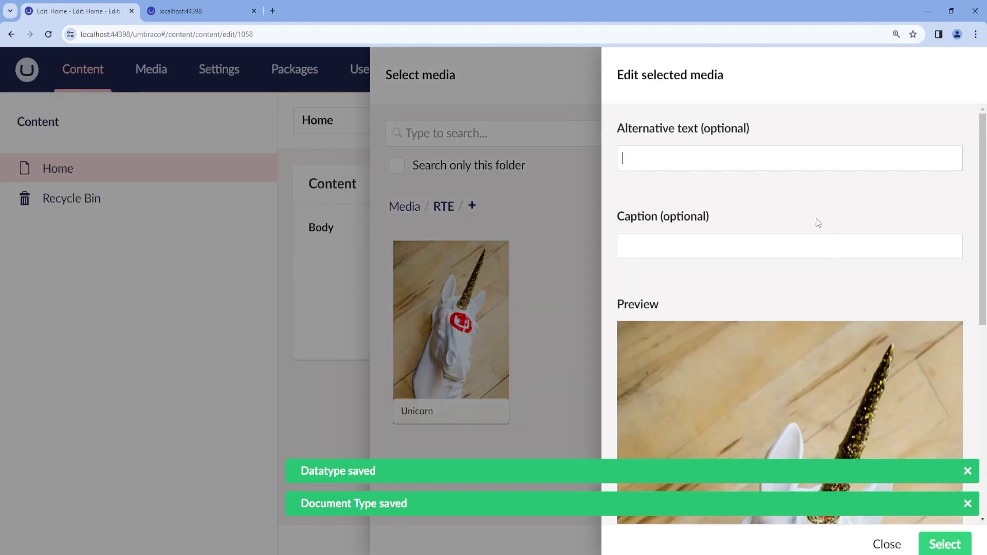
pyautogui.click(944, 545)
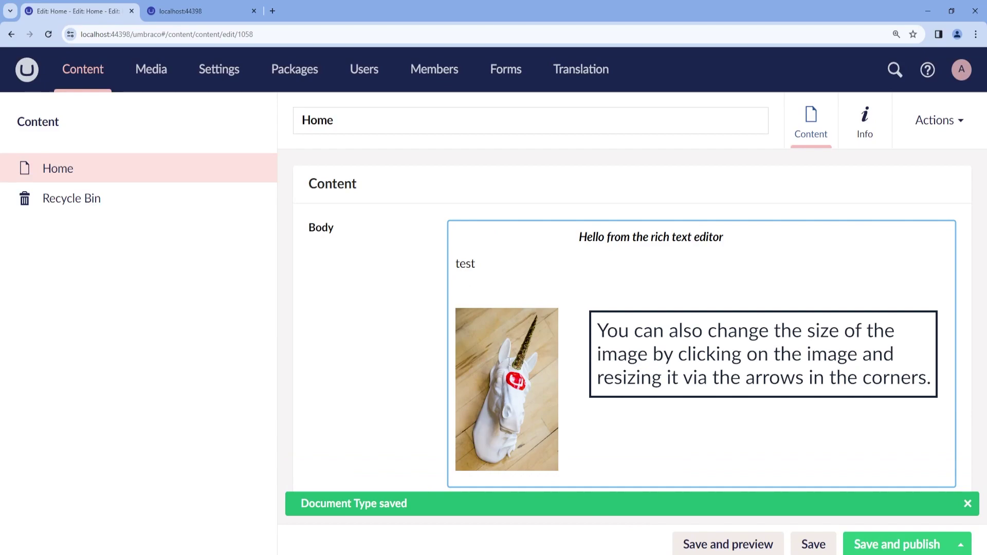
pyautogui.click(508, 360)
pyautogui.click(715, 462)
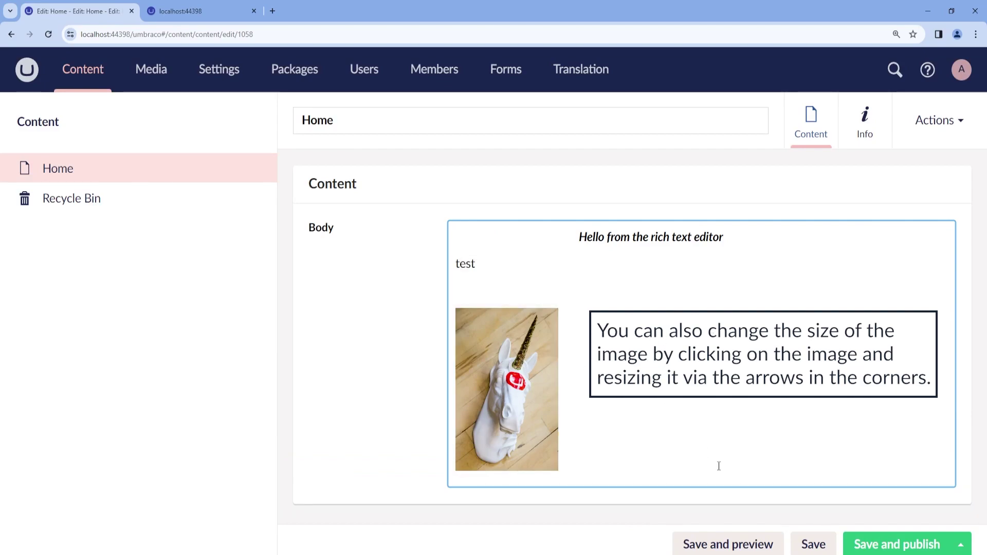
# Save and publish the Home page and confirm the image on the refreshed localhost site.
pyautogui.click(882, 552)
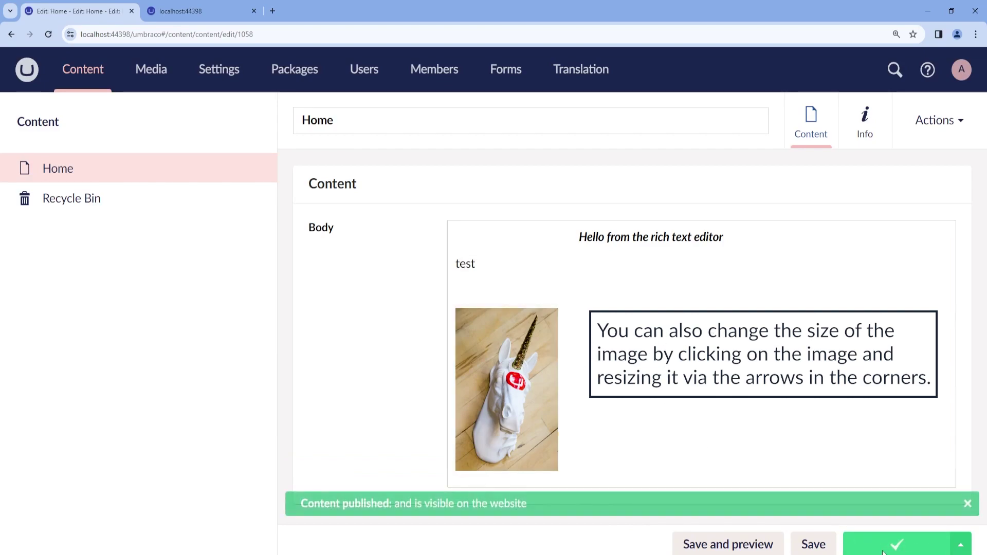
pyautogui.click(200, 11)
pyautogui.click(49, 37)
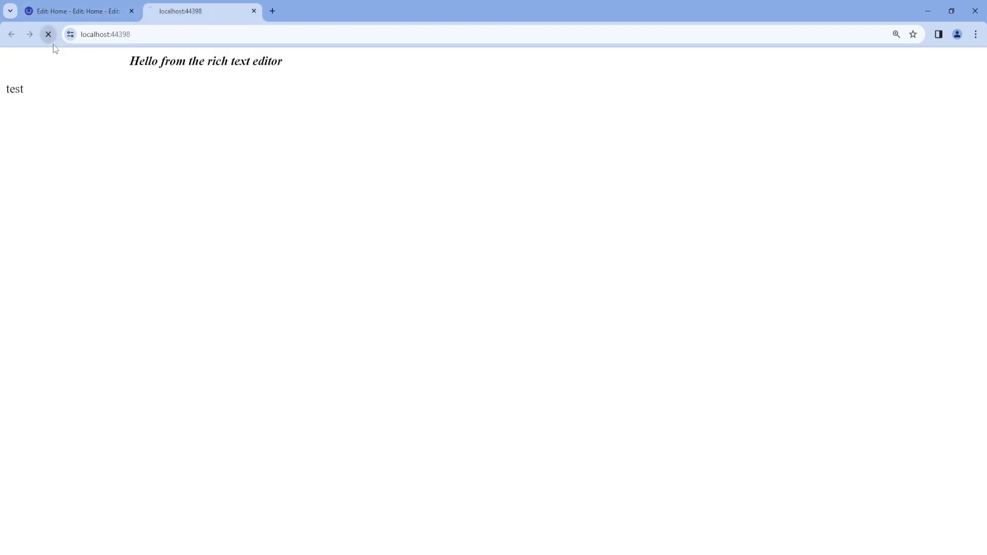
pyautogui.click(79, 11)
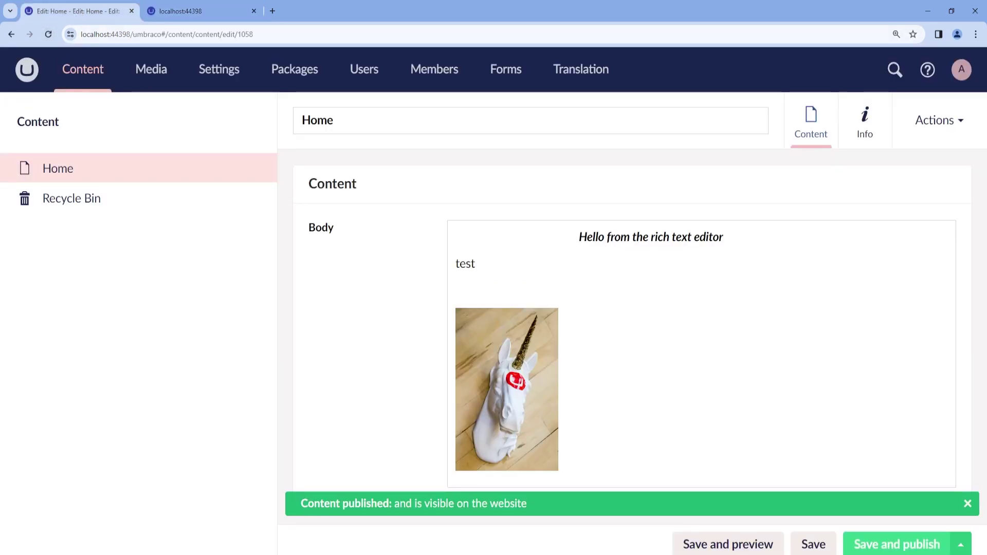
# Change the Body editor Mode from Inline to Classic and save the Home document type.
pyautogui.click(869, 134)
pyautogui.click(930, 350)
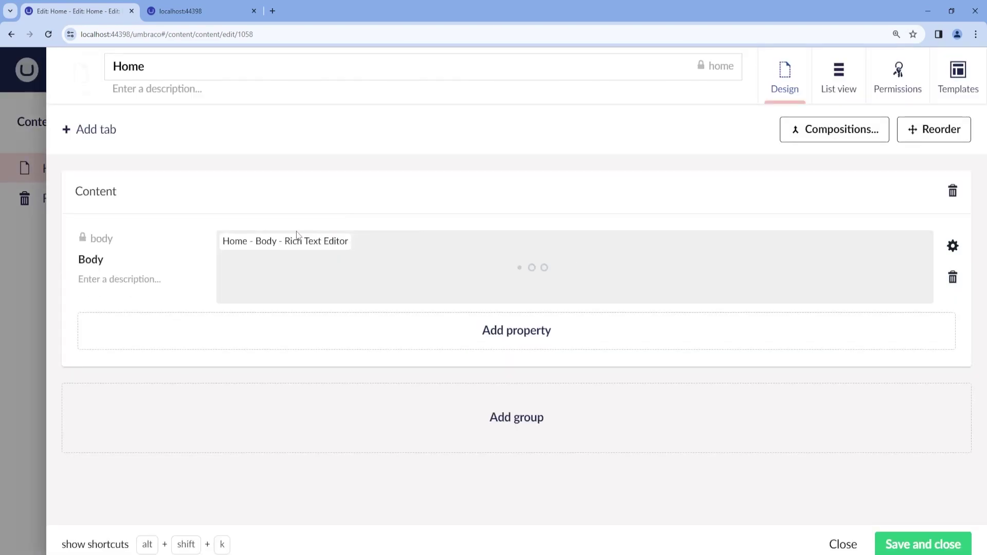
pyautogui.click(568, 246)
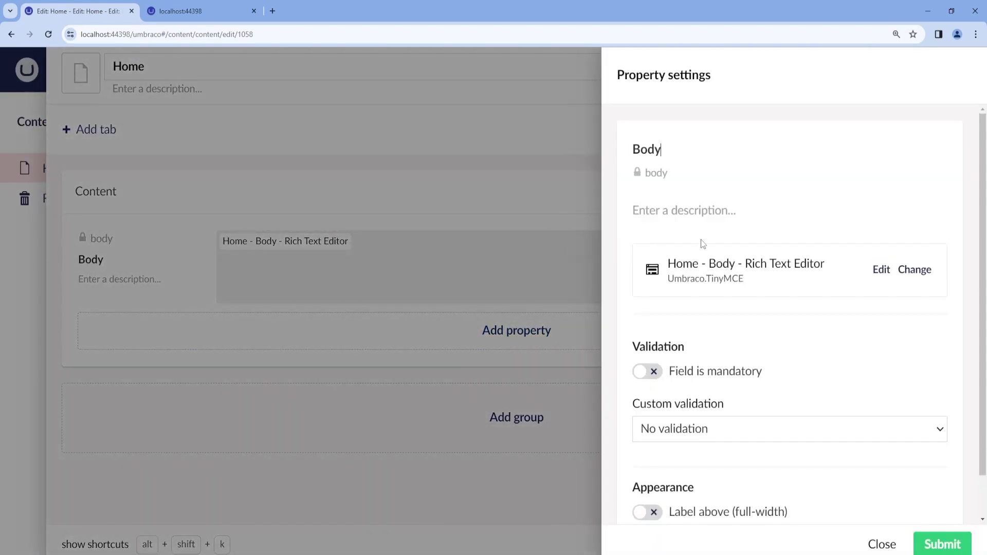
pyautogui.click(876, 270)
pyautogui.scroll(-15, 391, 380)
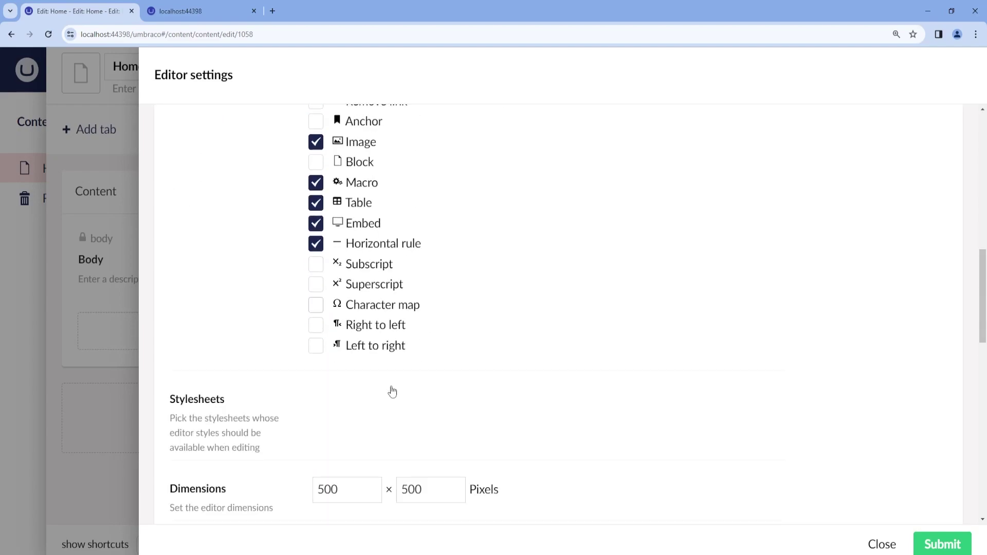
pyautogui.scroll(3, 374, 324)
pyautogui.click(379, 272)
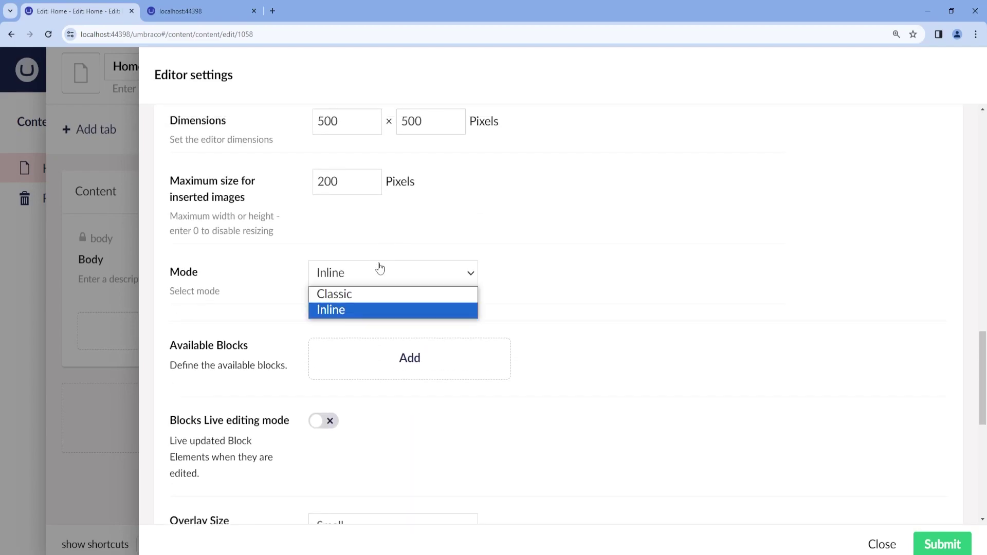
pyautogui.click(396, 294)
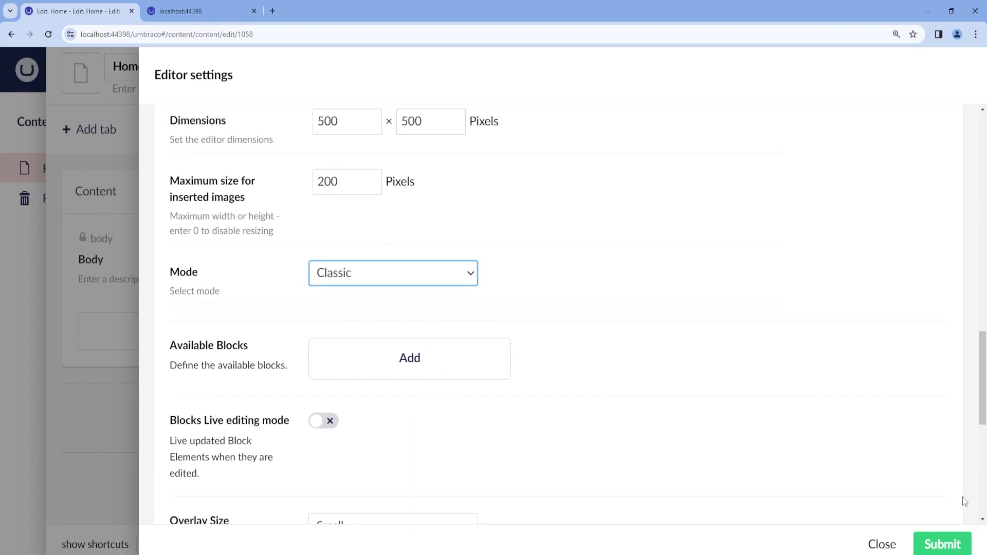
pyautogui.click(939, 545)
pyautogui.click(939, 546)
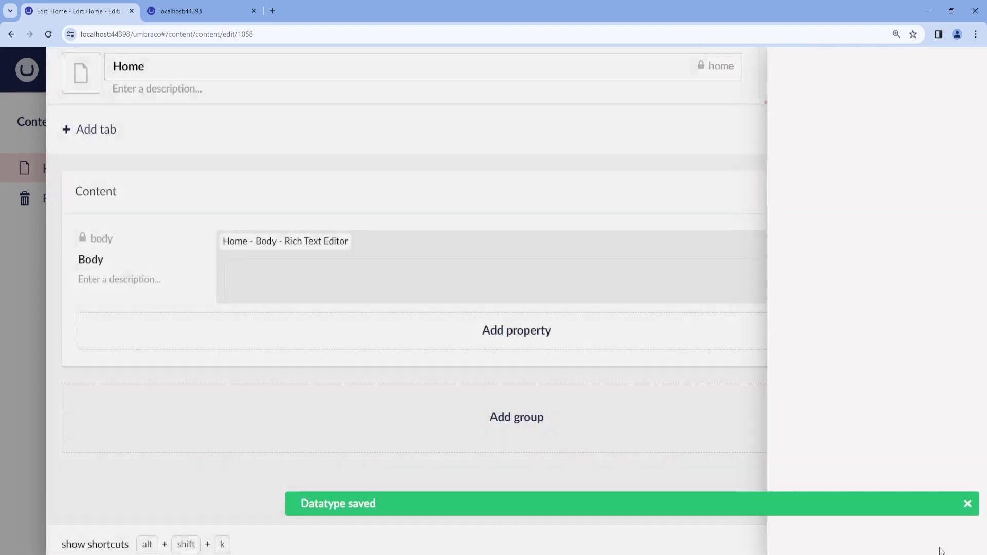
pyautogui.click(940, 545)
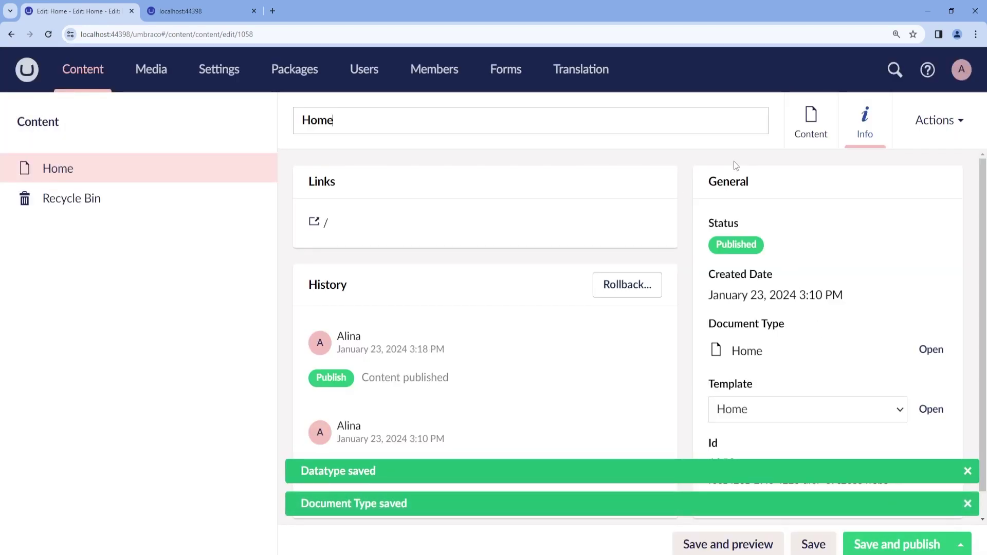